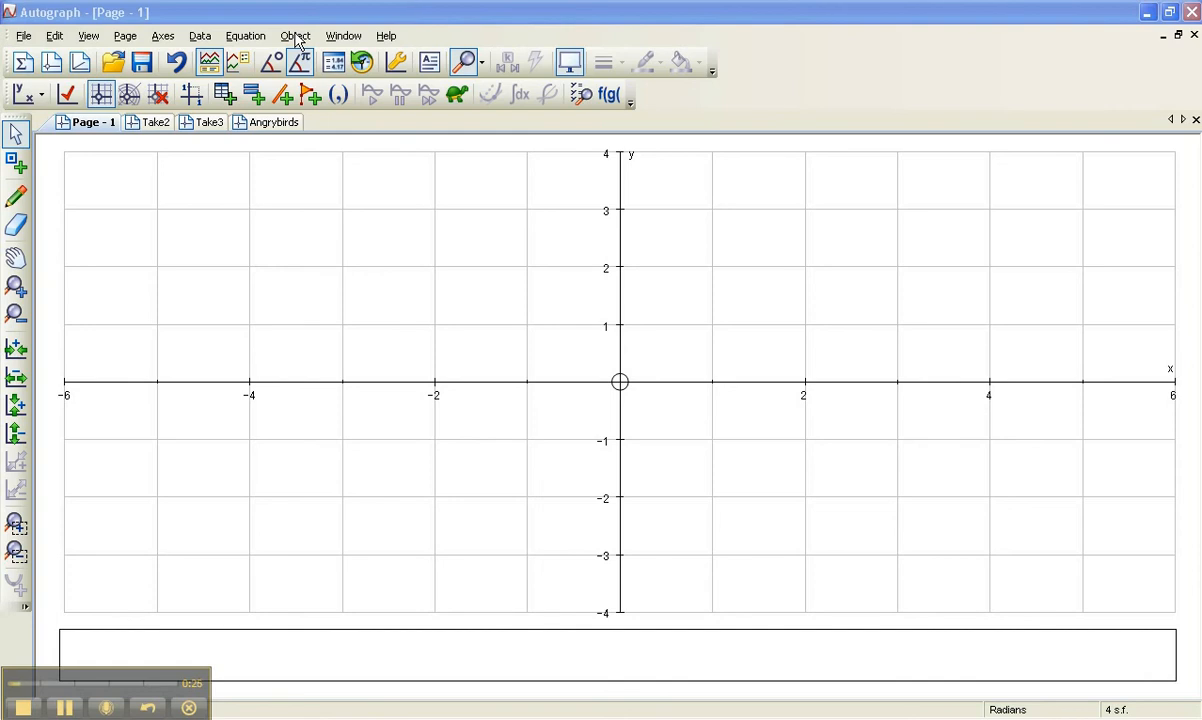
- Insert the half1 image from the take1 folder onto the graph page
click(296, 37)
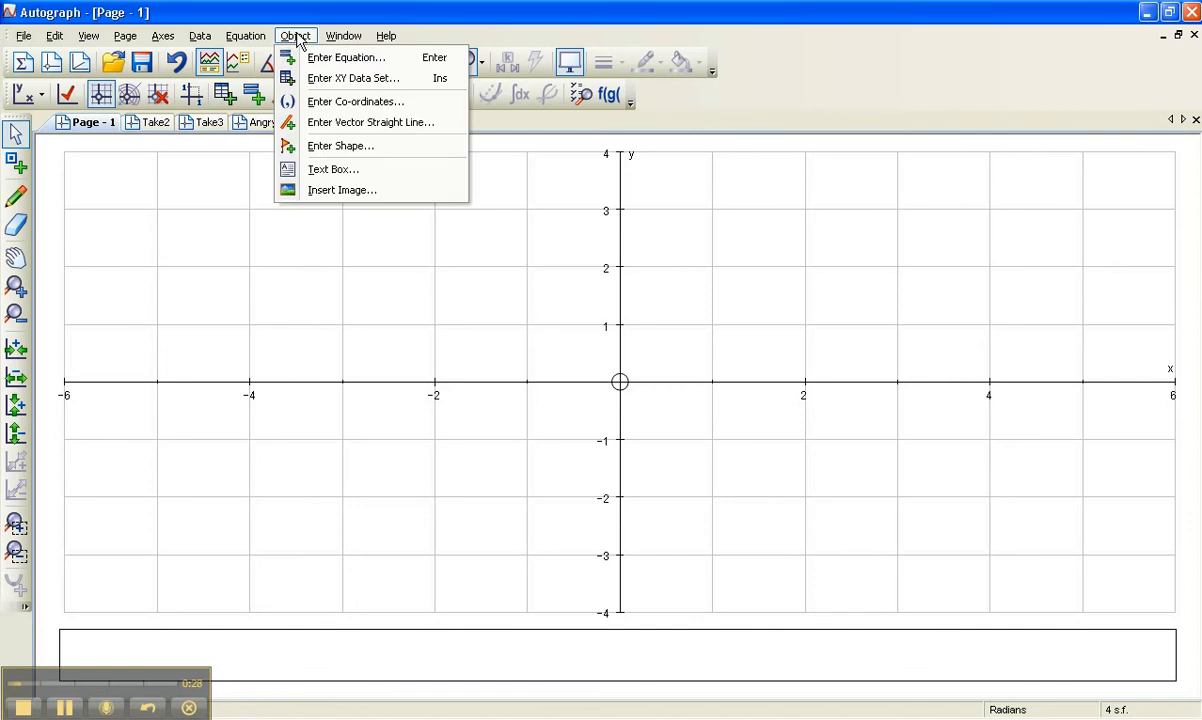
click(300, 190)
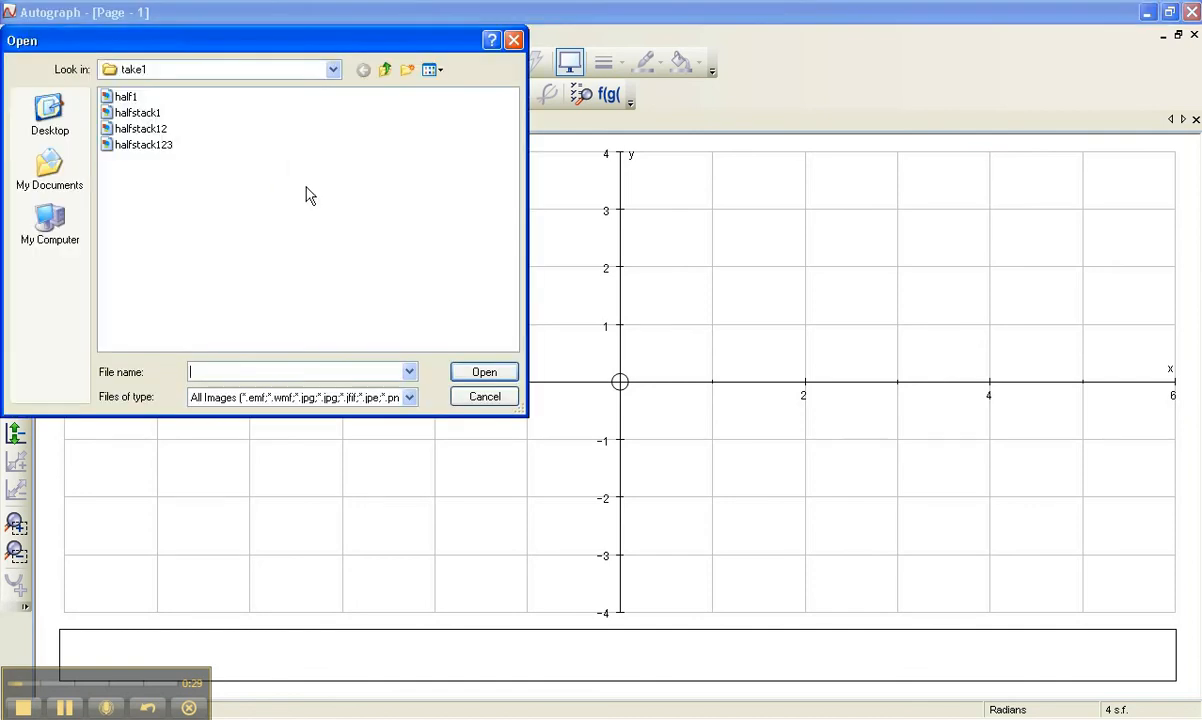
double_click(122, 97)
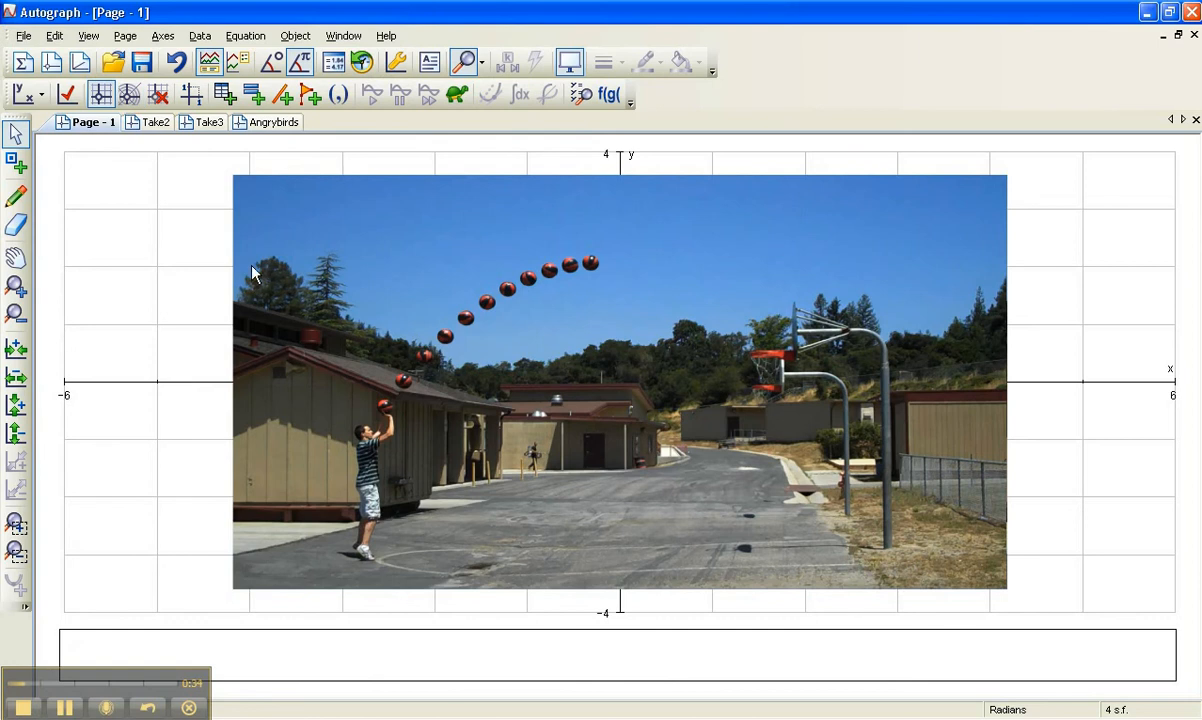
- Make the inserted basketball photo partly transparent so that the axes and grid show through it
click(252, 275)
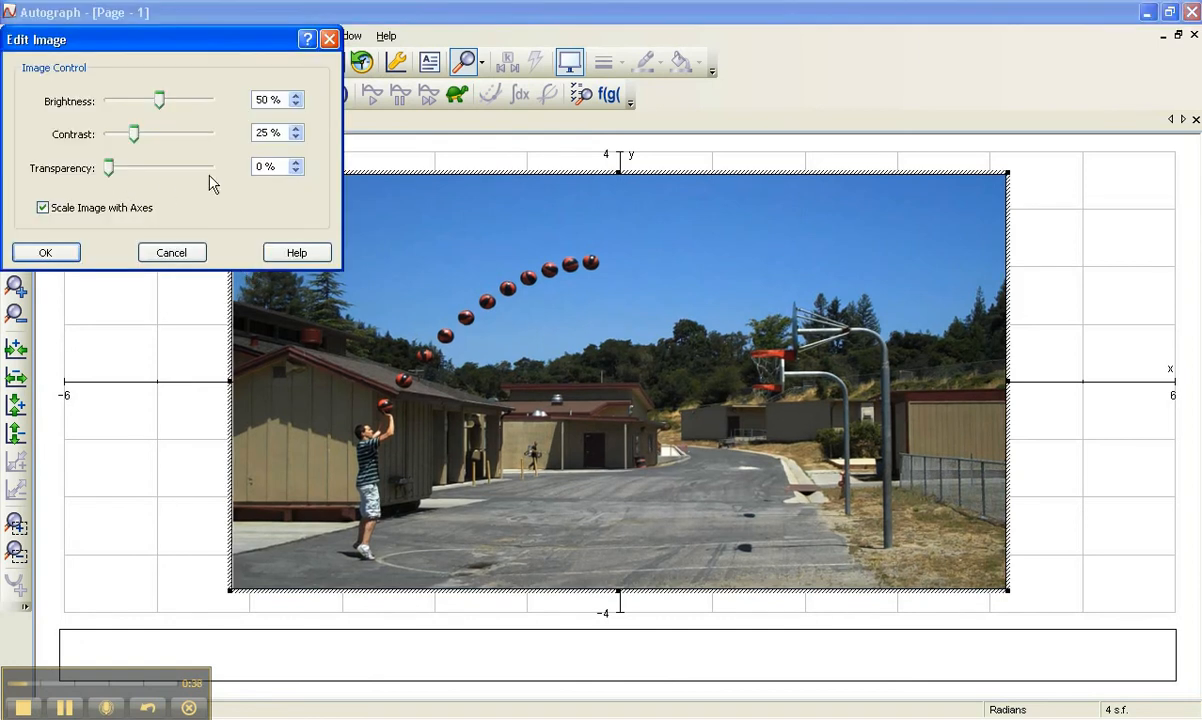
click(256, 168)
text(3)
click(47, 253)
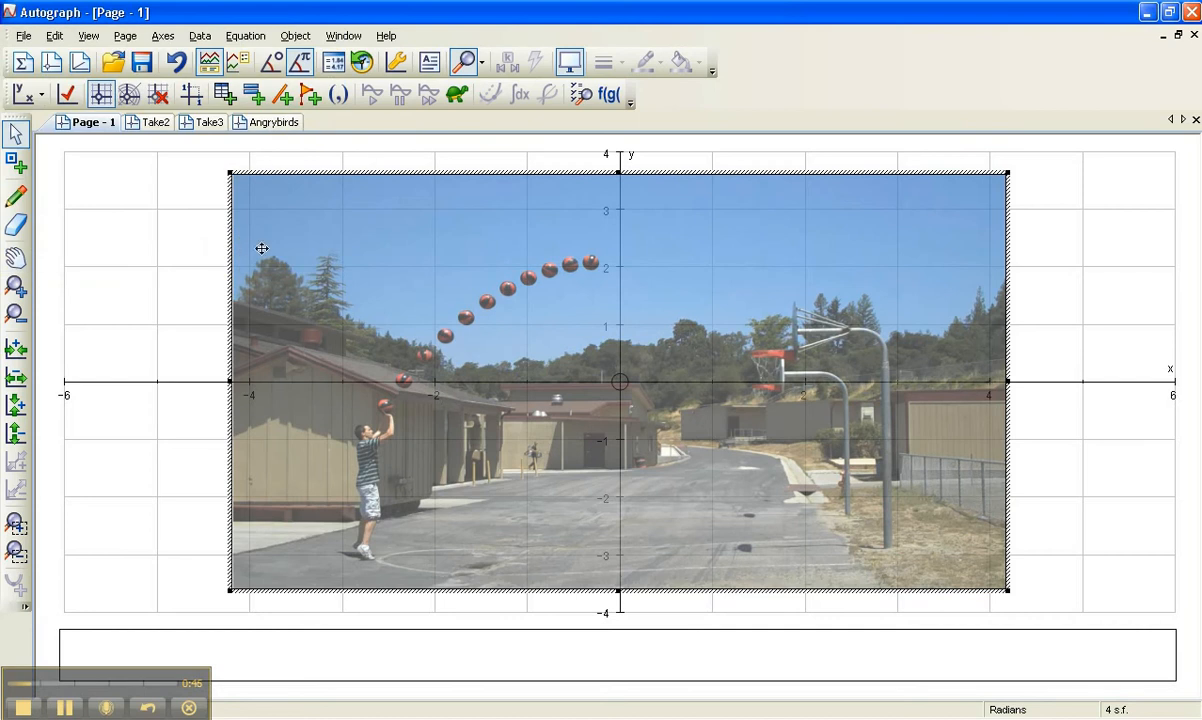
- Position the photo with the ball in the player's hands on the origin, keeping the whole photo in view
drag(241, 253, 473, 232)
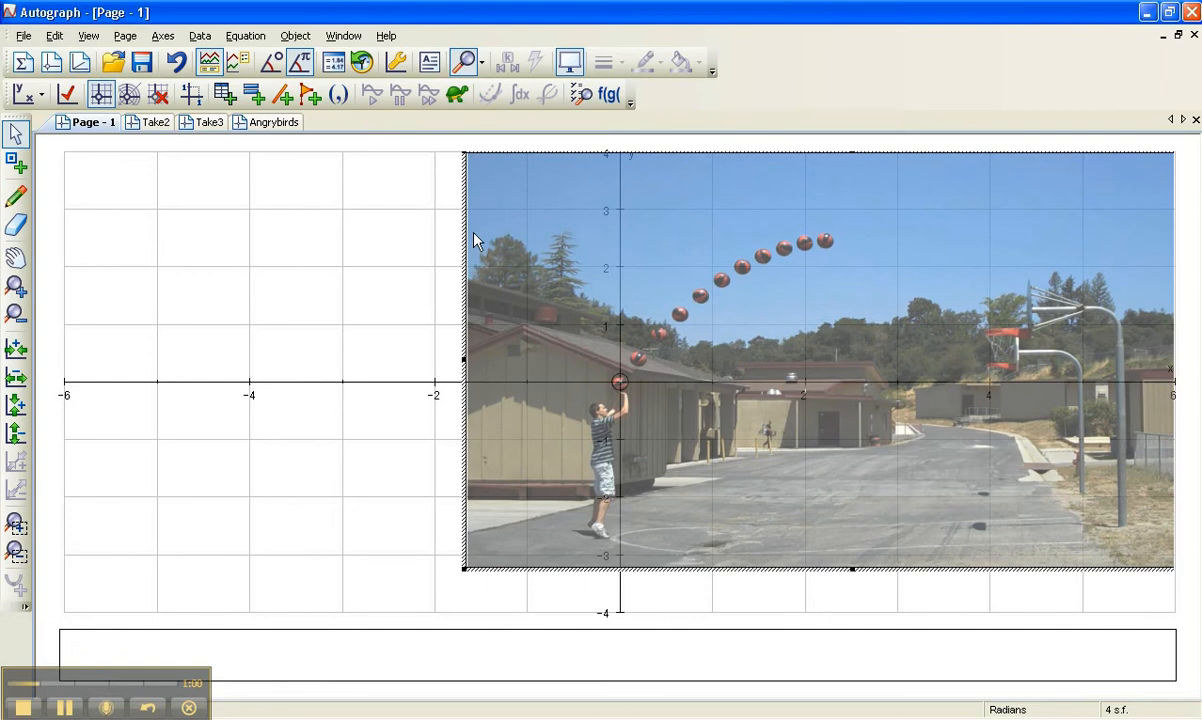
drag(473, 231, 472, 227)
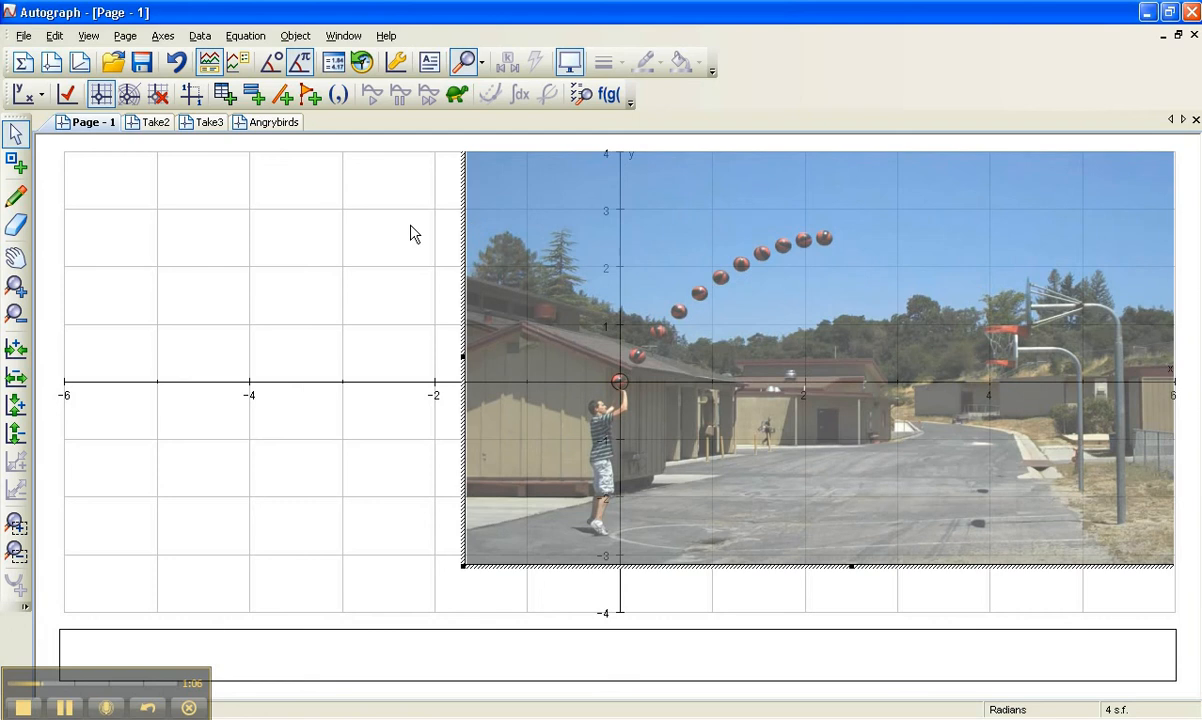
click(15, 257)
drag(377, 340, 4, 386)
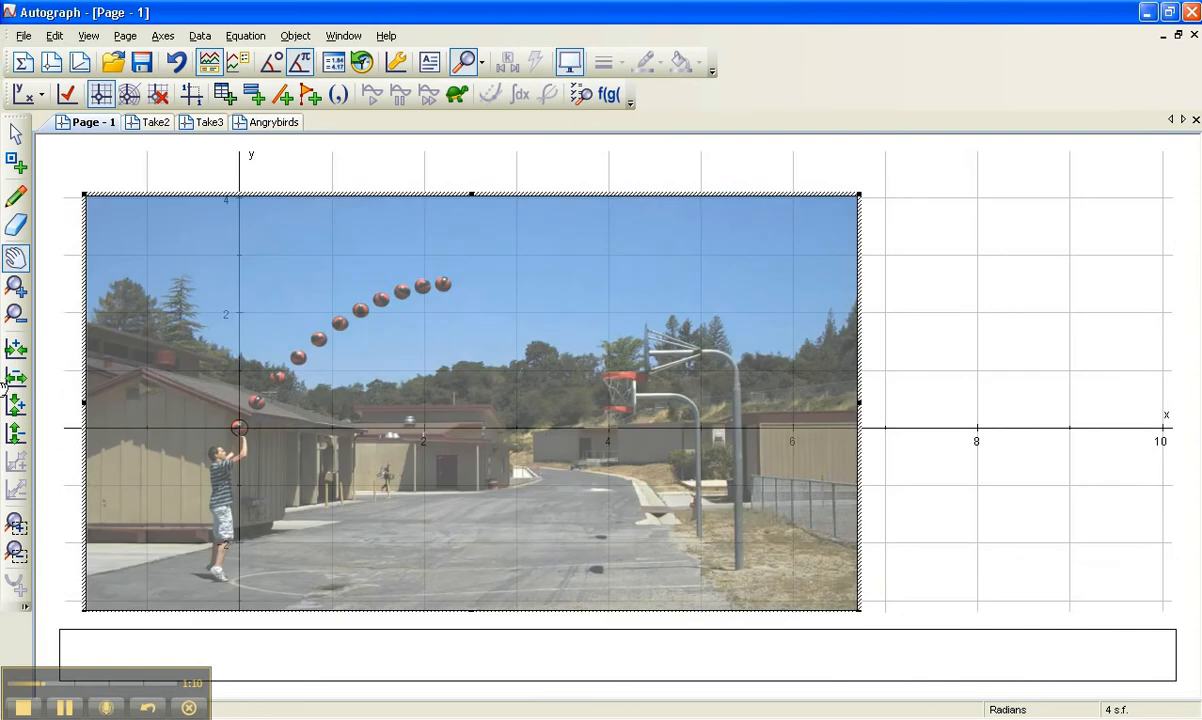
drag(254, 390, 235, 391)
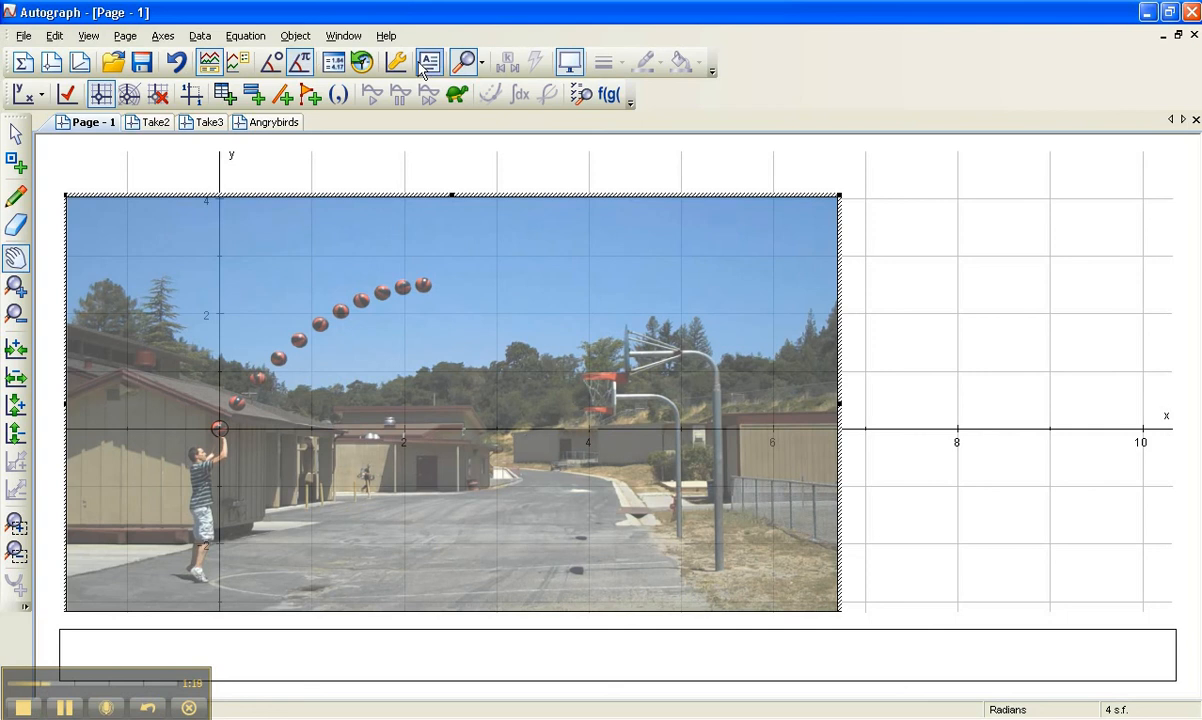
- Enter the new equation y=ax²+bx+c for the graph
click(245, 36)
click(238, 58)
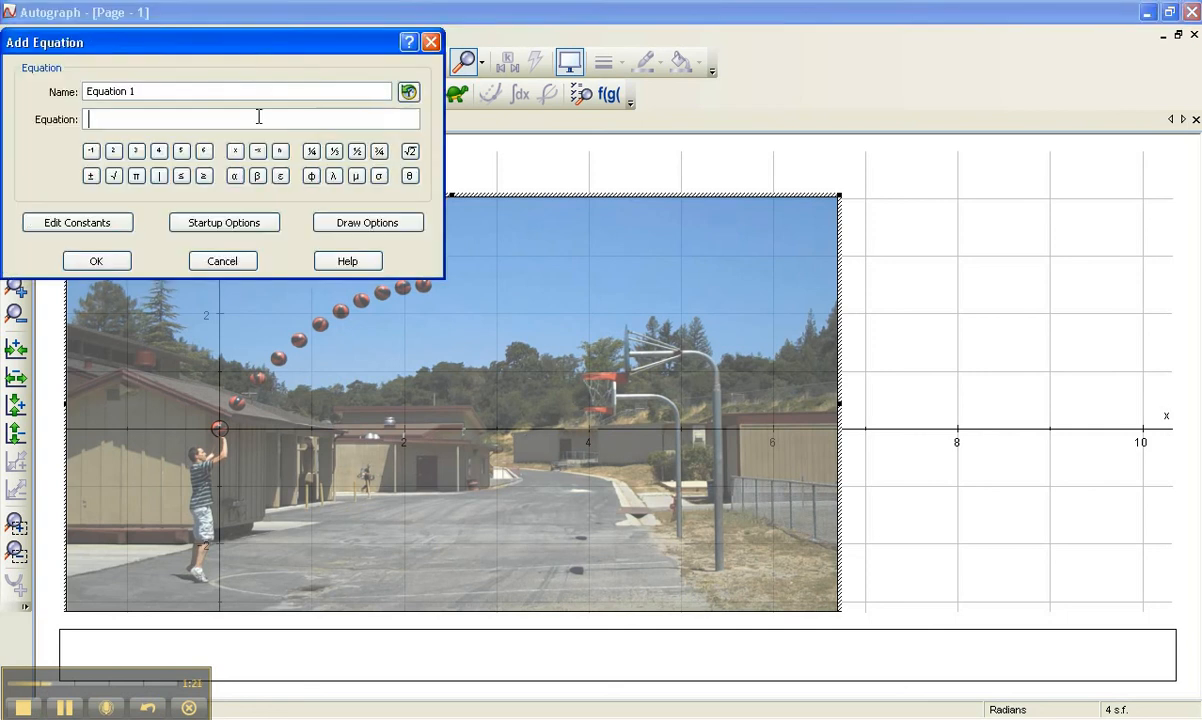
text(y=ax)
click(114, 152)
text(+bx)
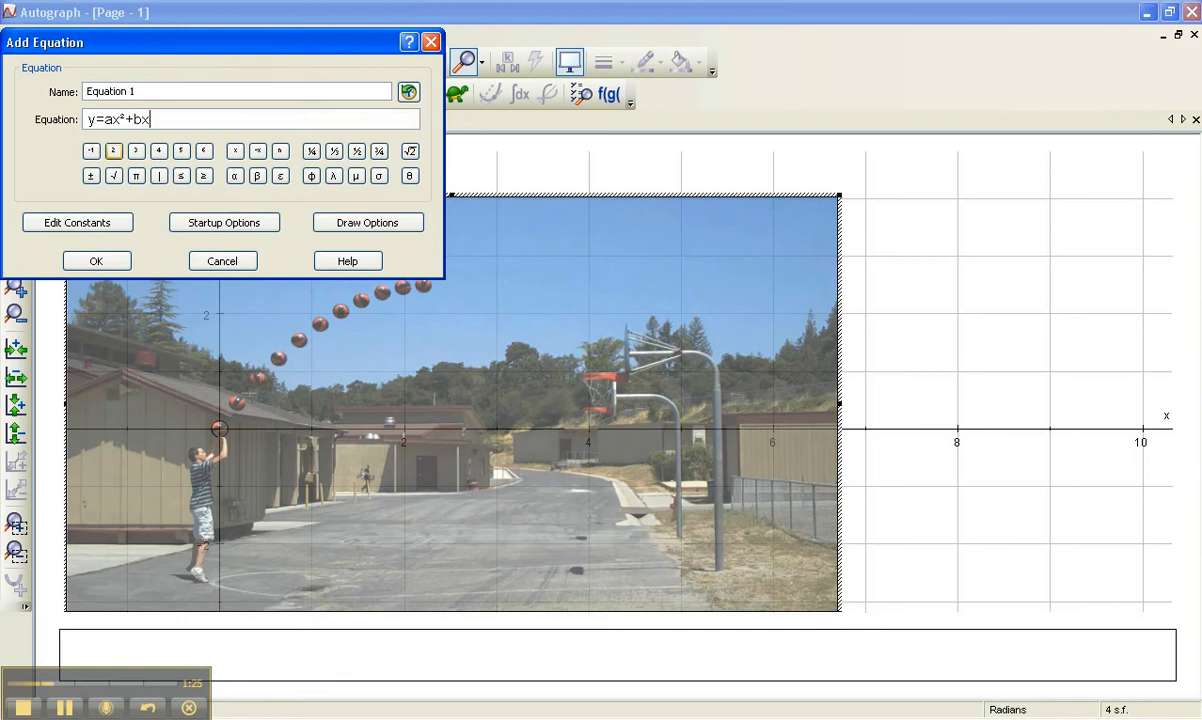
text(+c)
- Set the equation's constants a, b and c to 0 and plot its graph
click(77, 222)
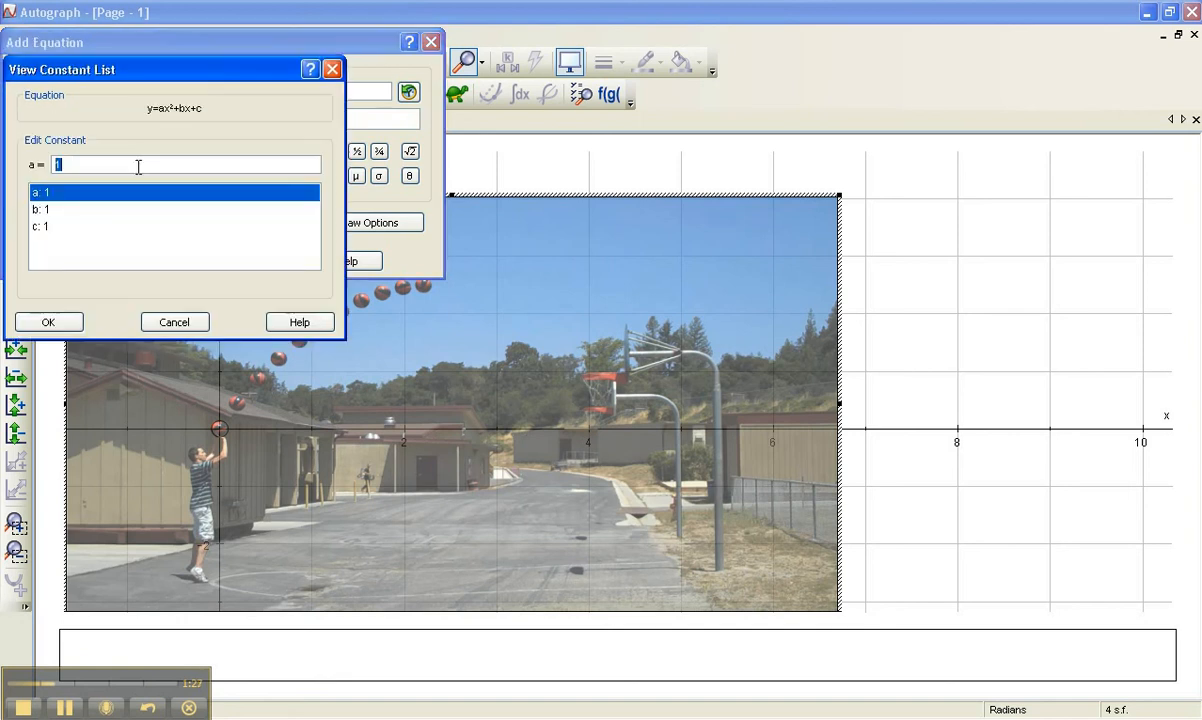
text(0)
click(66, 207)
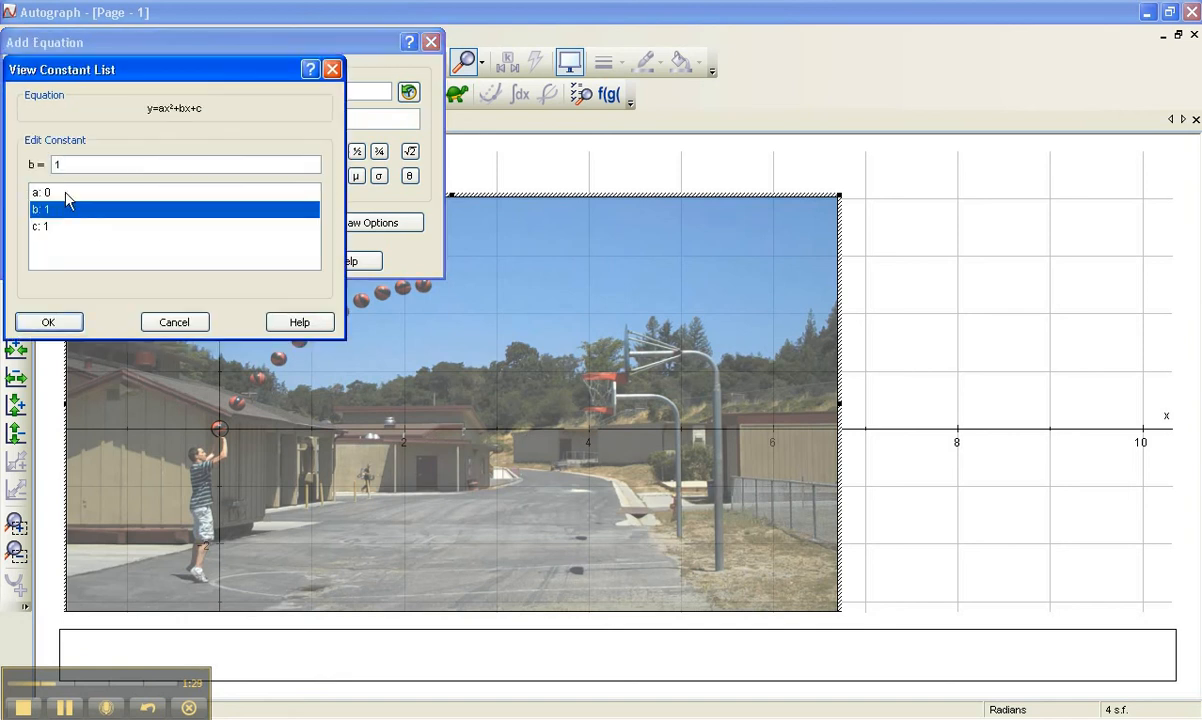
text(0)
click(46, 226)
drag(69, 167, 38, 170)
text(0)
click(48, 321)
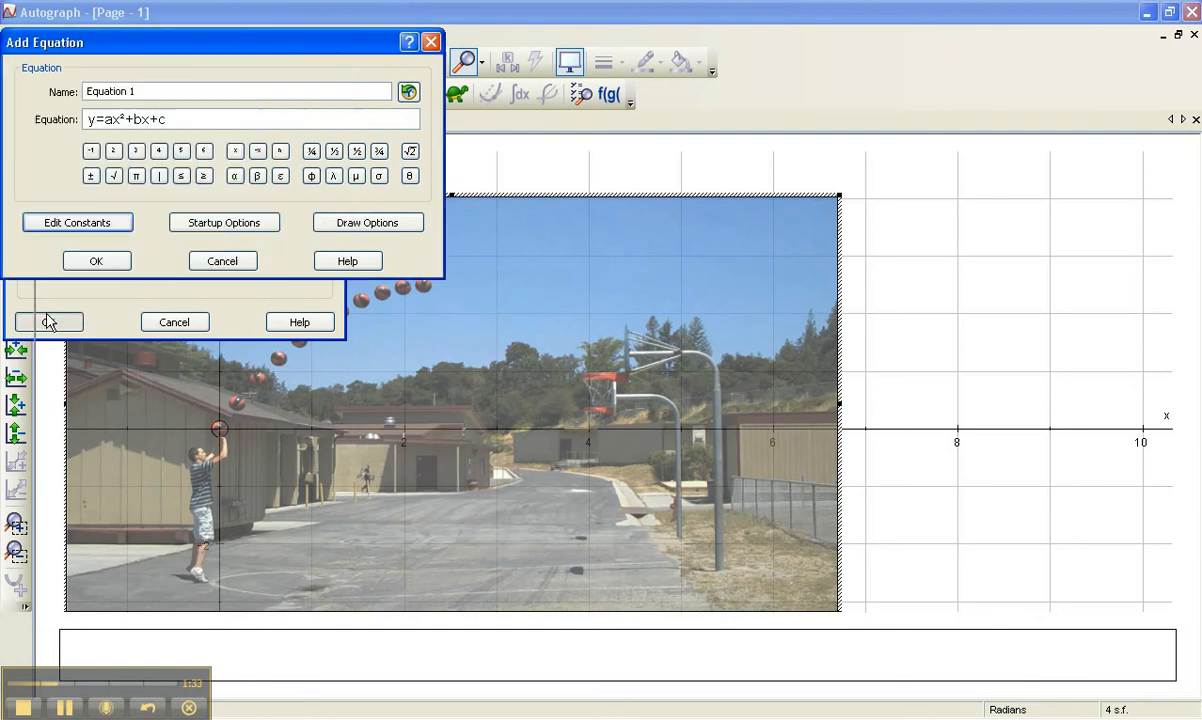
click(94, 259)
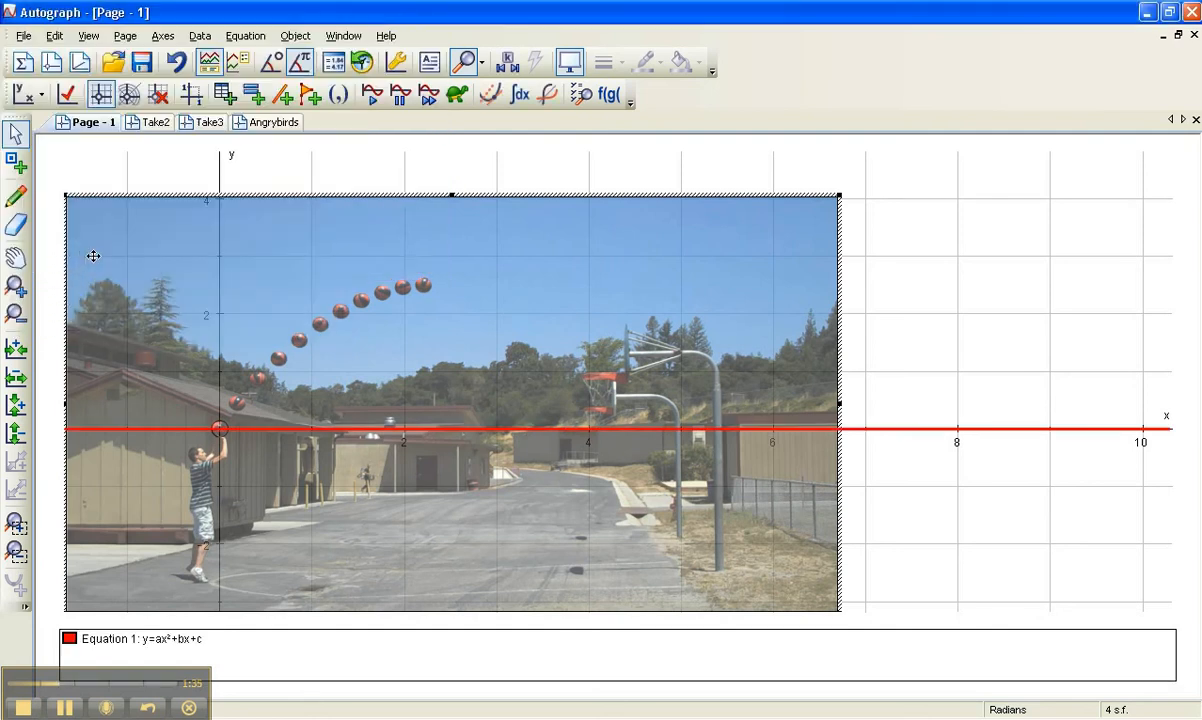
- Open the Constant Controller and move it away from the ball's path in the photo
click(507, 62)
drag(343, 148, 1088, 160)
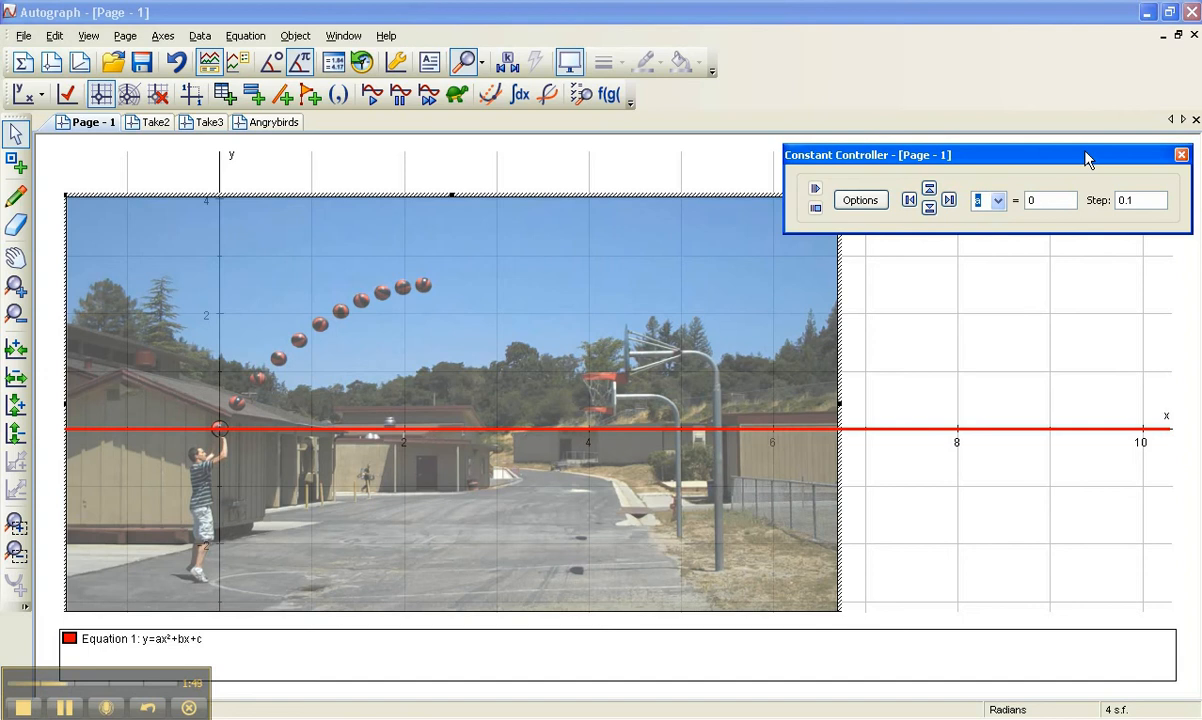
- Look over the Take2 and Take3 pages and return to Page - 1
click(155, 122)
click(203, 122)
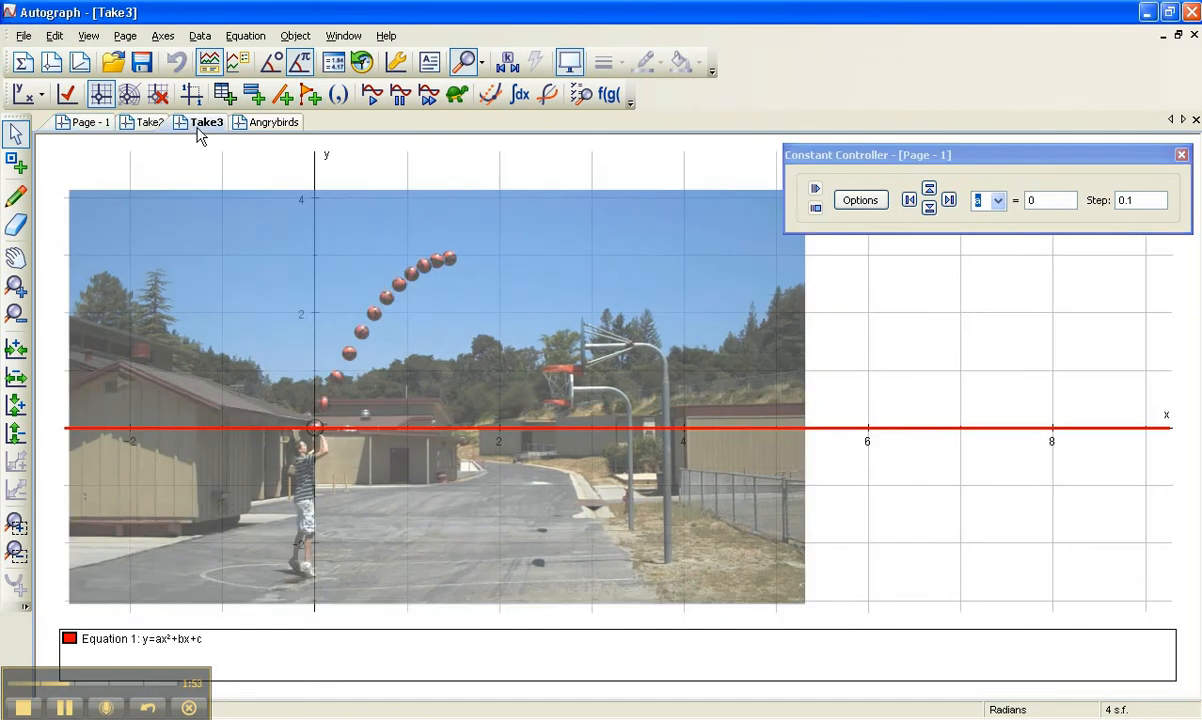
click(152, 122)
click(86, 122)
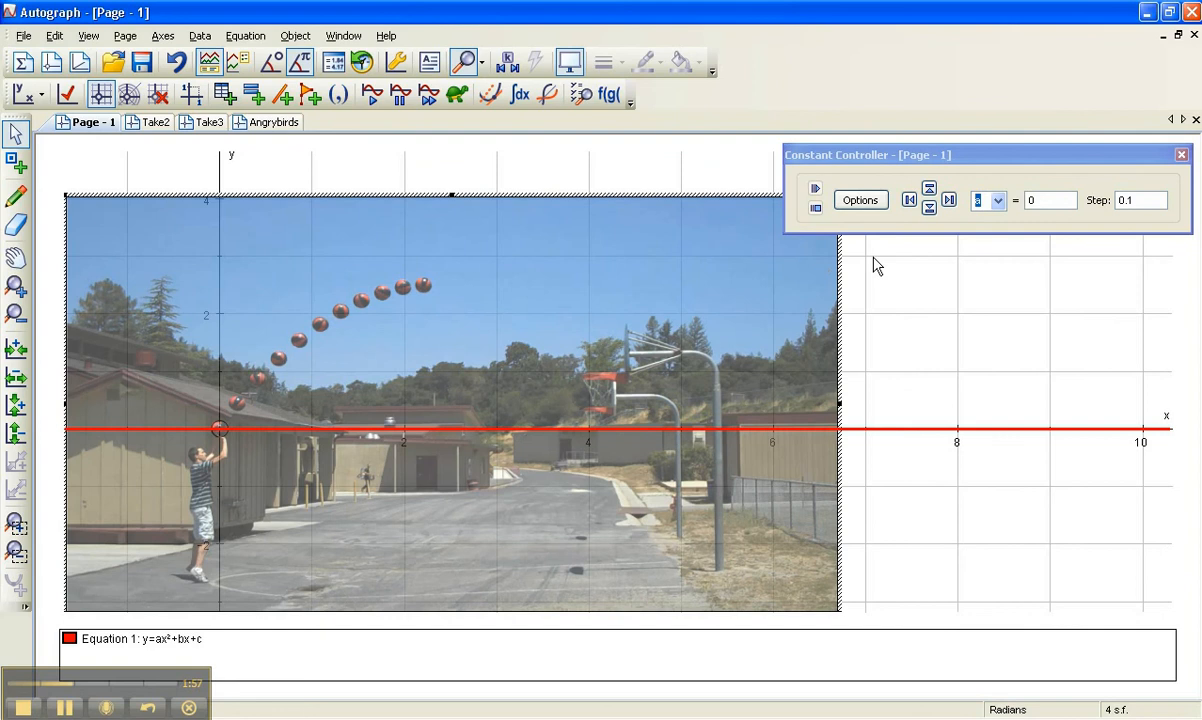
- Lower constant a to -0.5 in steps of 0.1 so the parabola opens downwards
click(929, 208)
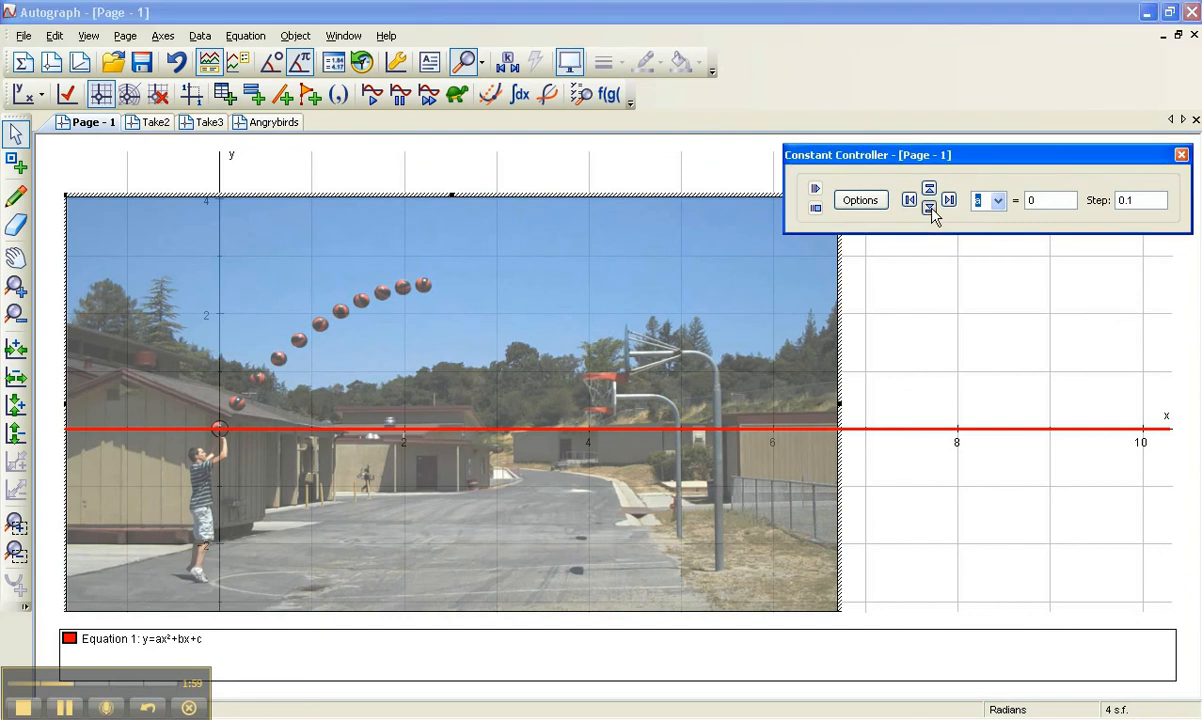
click(929, 208)
click(929, 208)
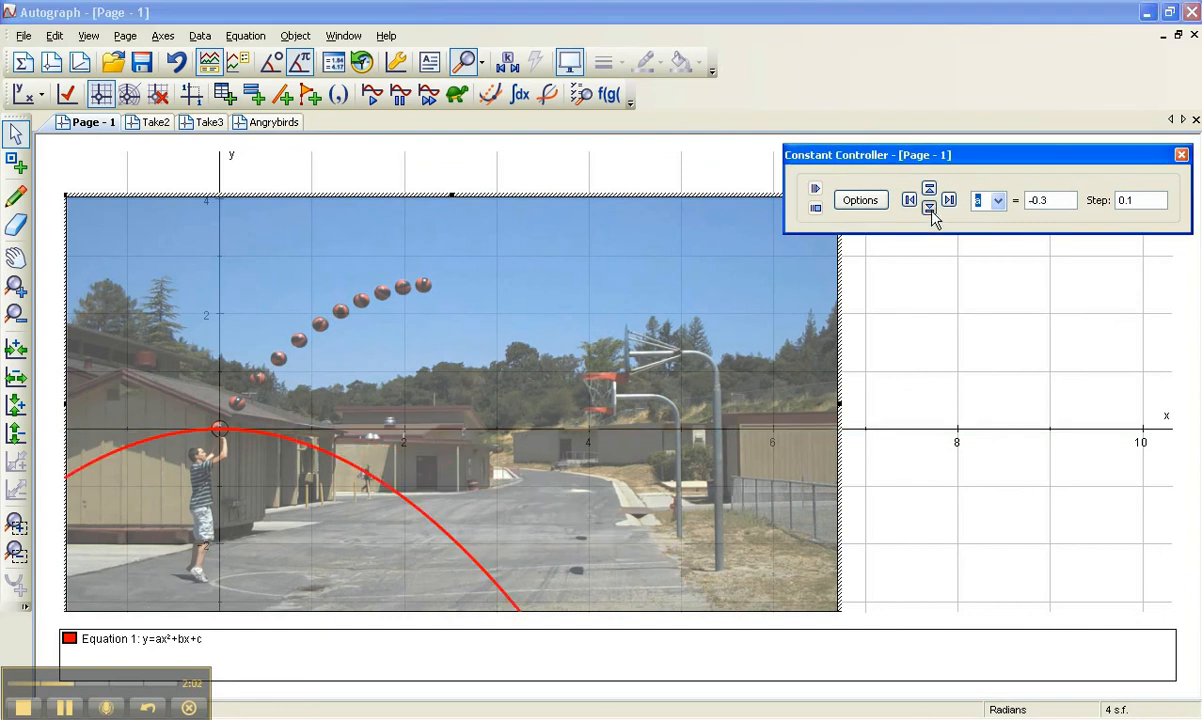
click(929, 208)
click(929, 208)
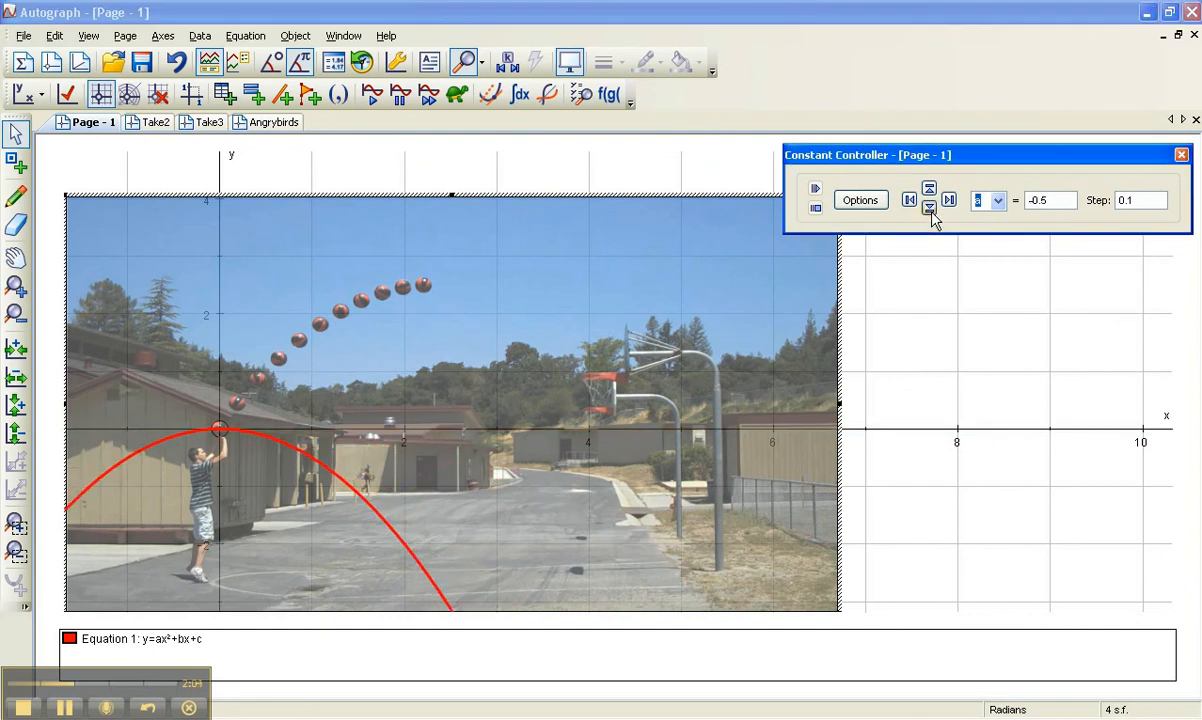
- Raise constant b to 2.3 in steps of 0.1 to bring the parabola up to the balls
click(997, 200)
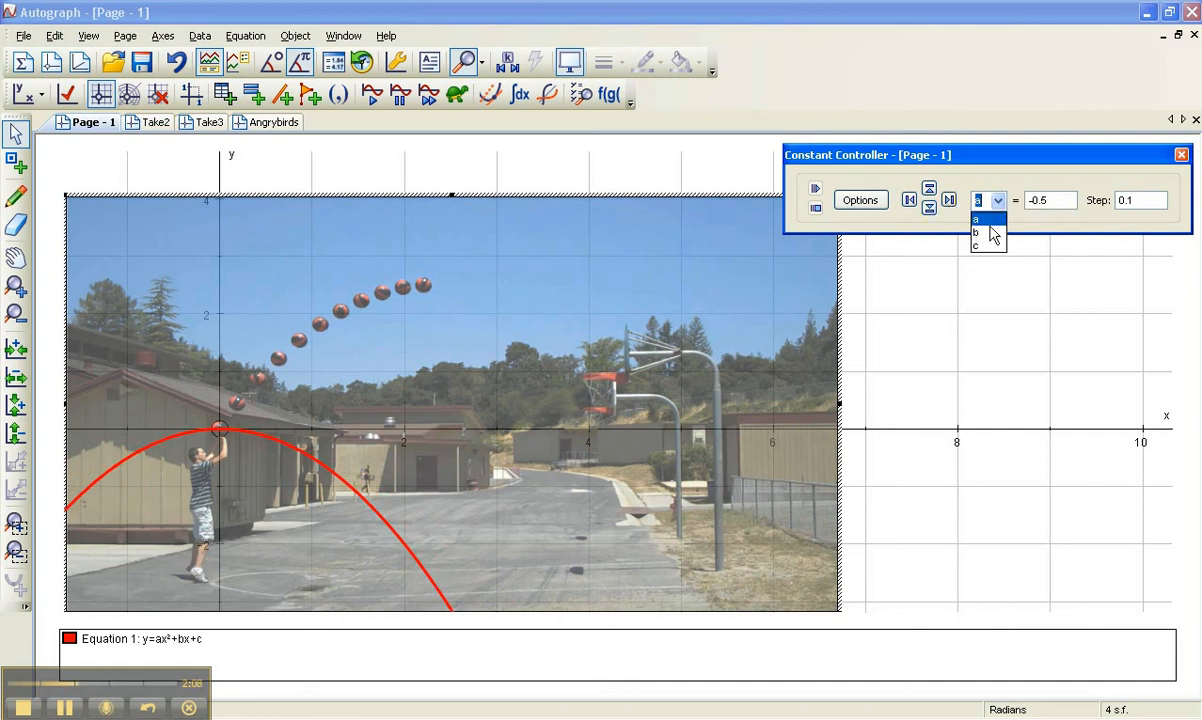
click(986, 233)
click(928, 190)
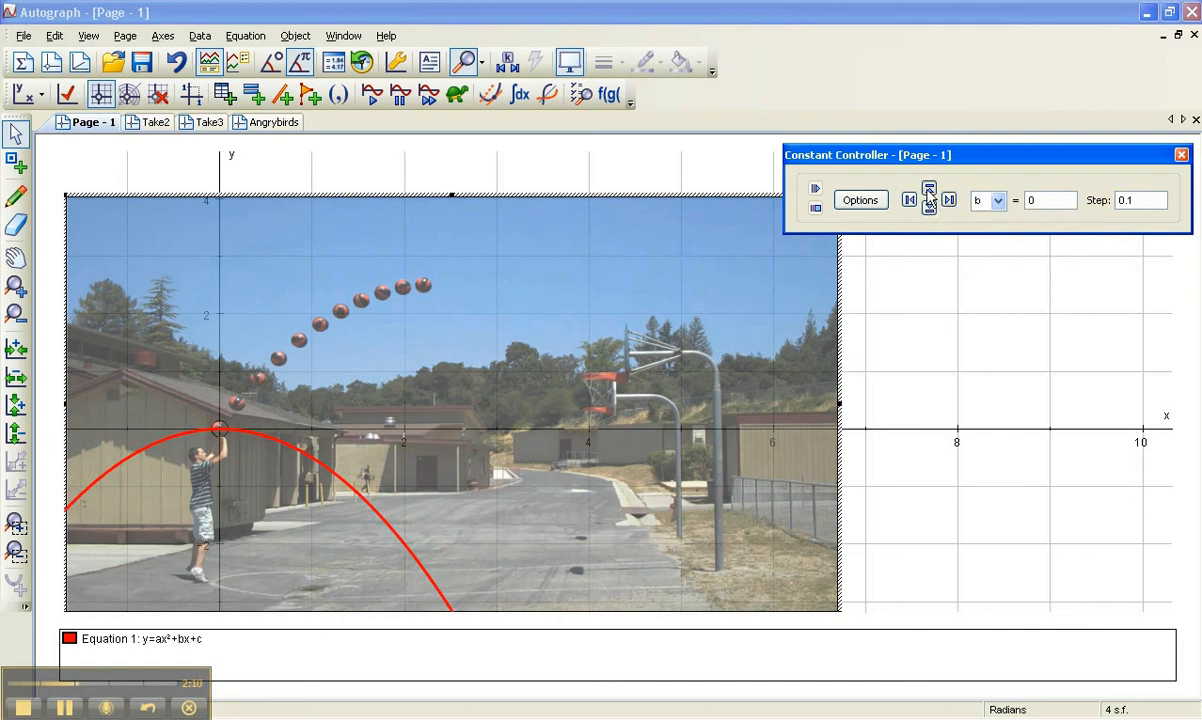
click(928, 191)
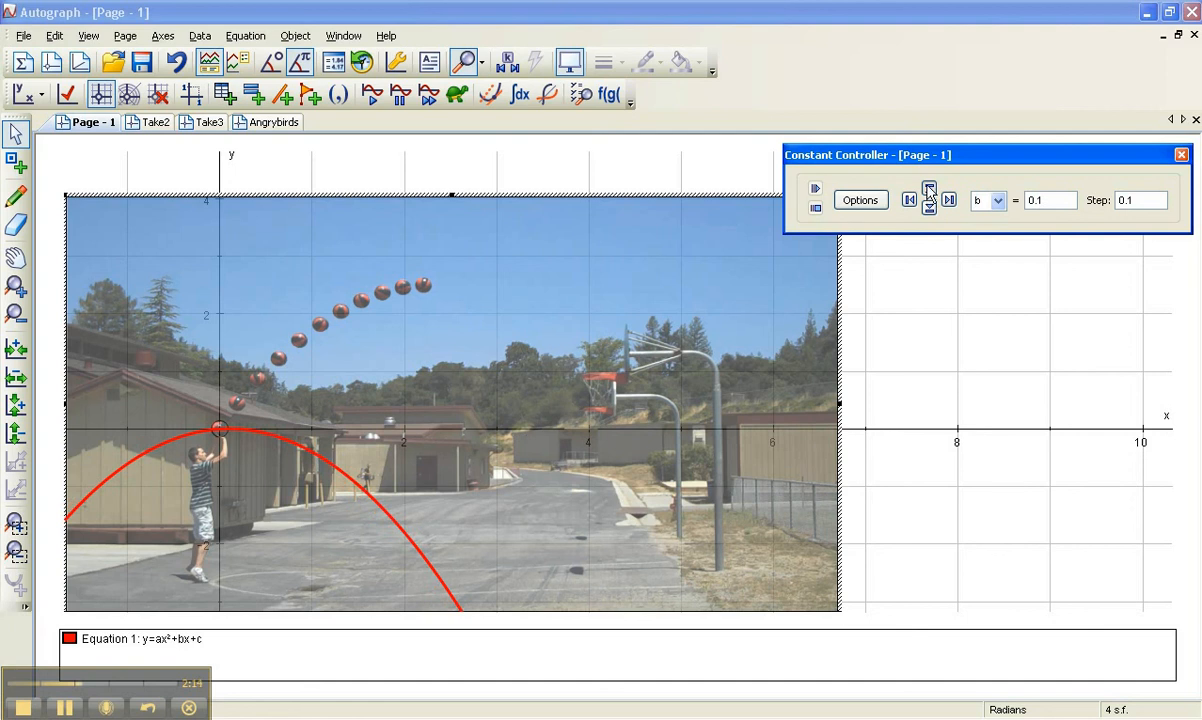
click(928, 191)
click(928, 191)
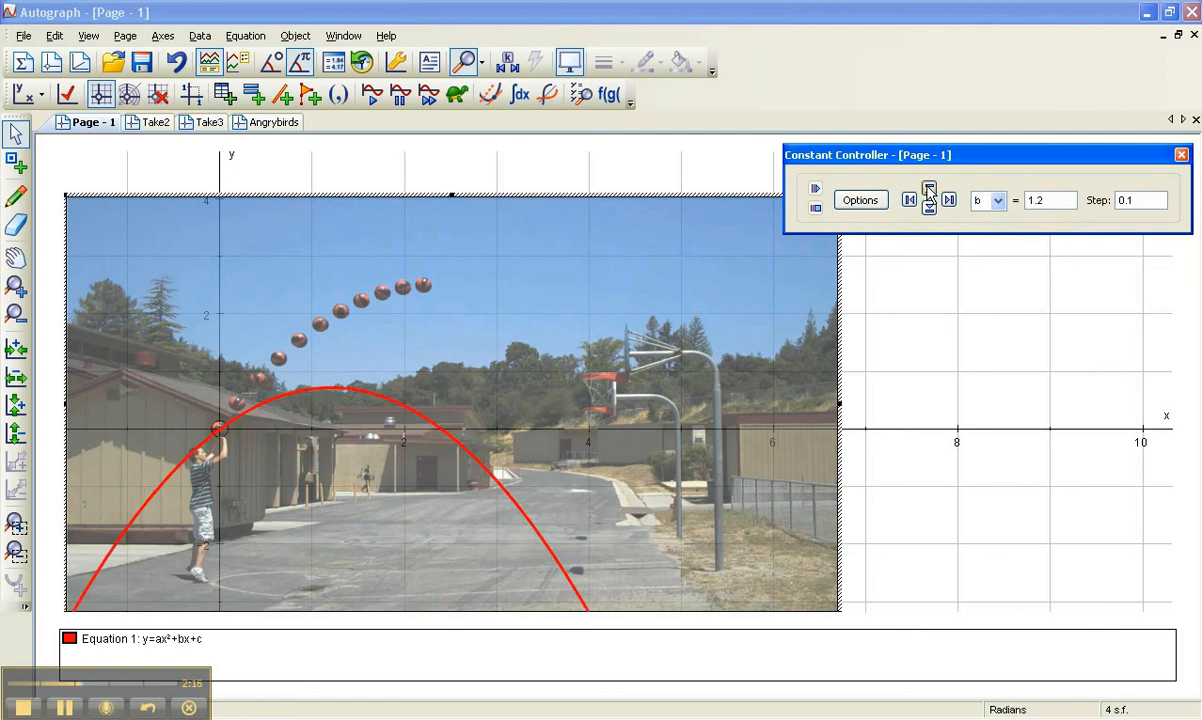
click(928, 191)
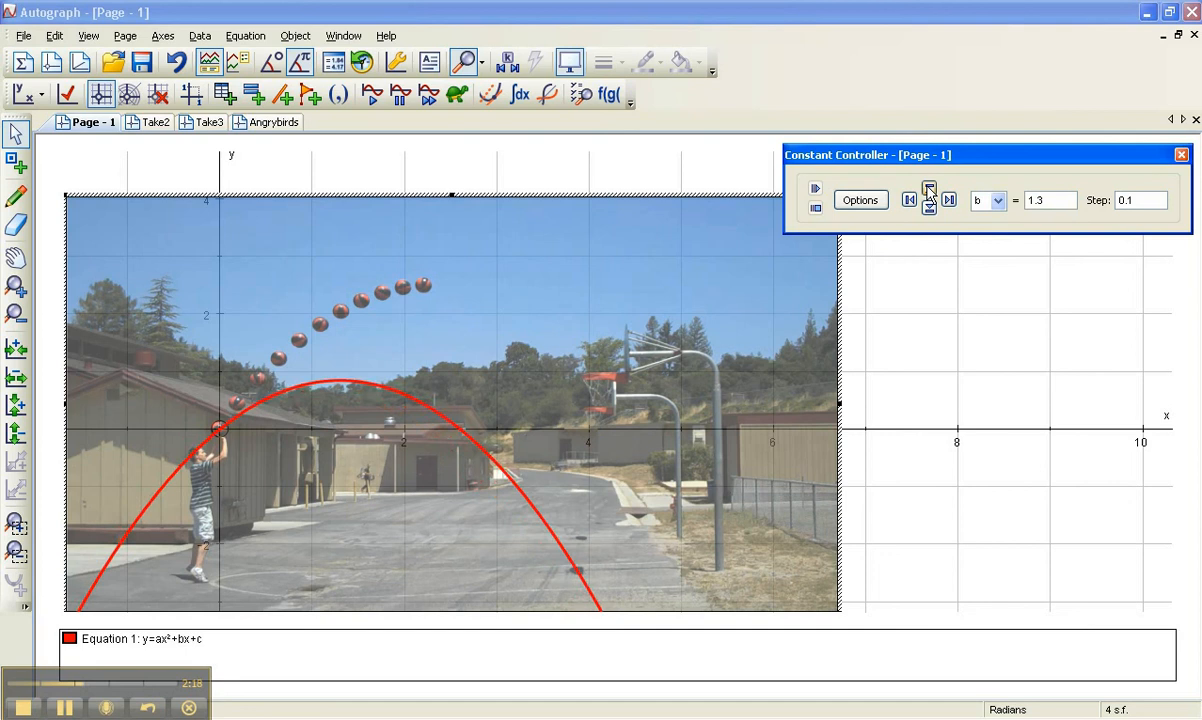
click(928, 191)
click(928, 191)
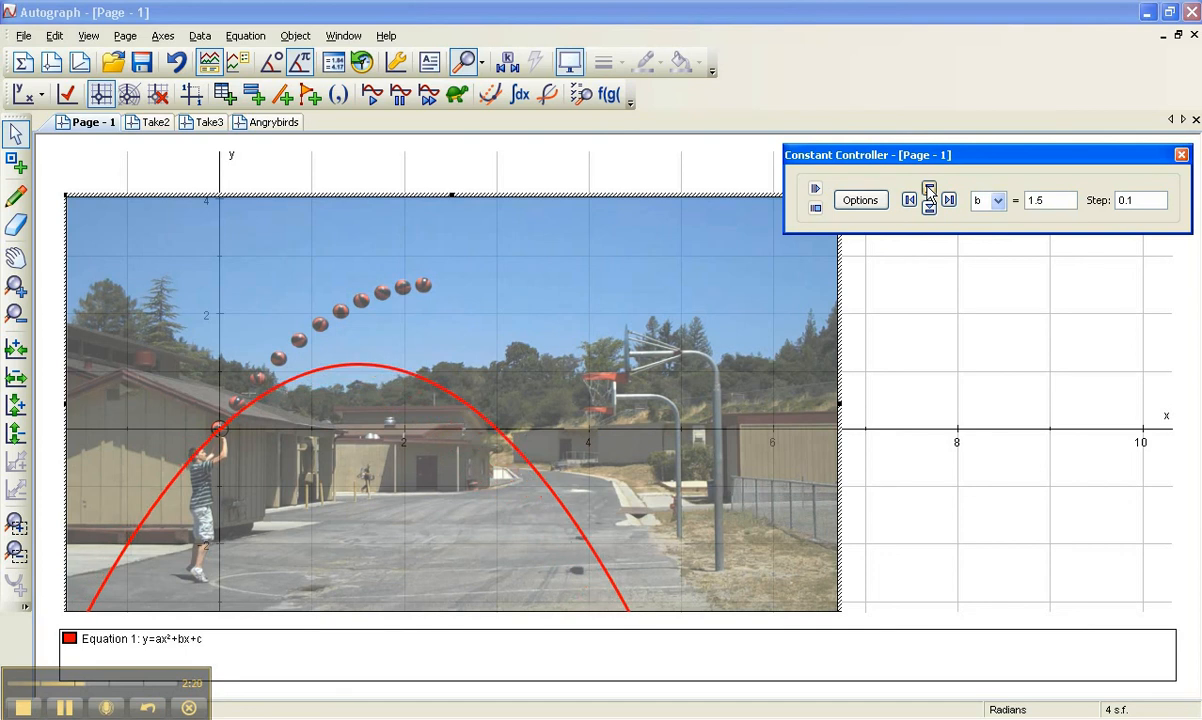
click(928, 191)
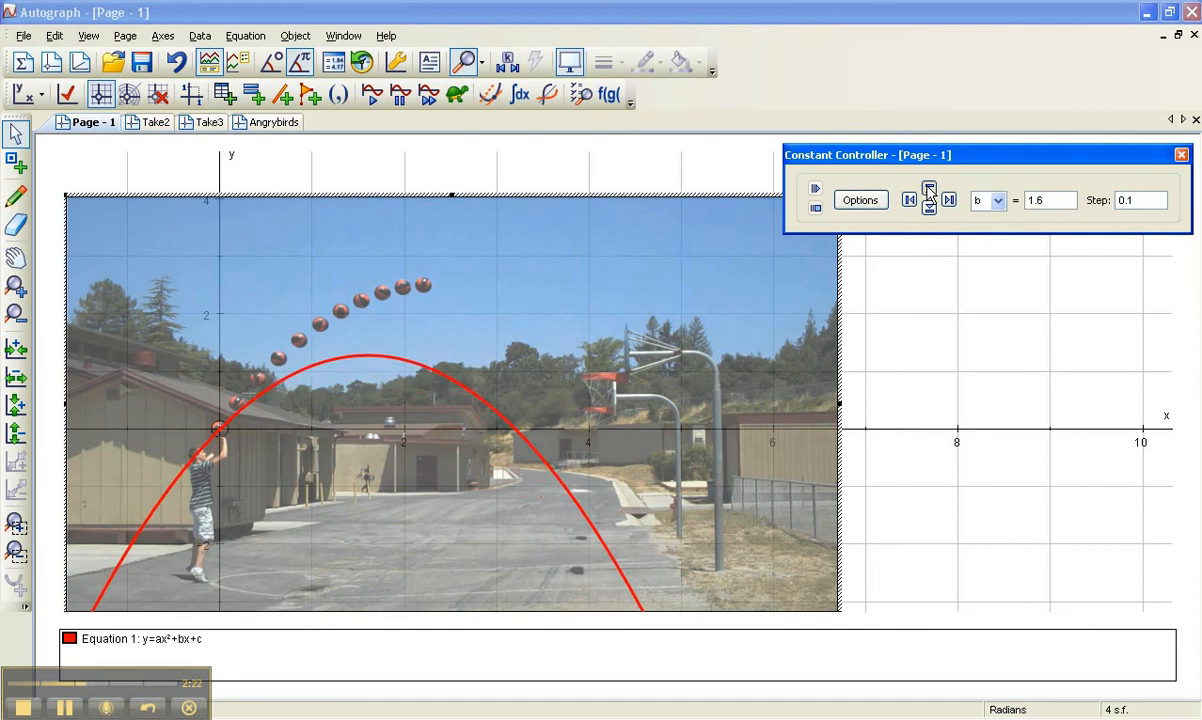
click(928, 191)
click(928, 191)
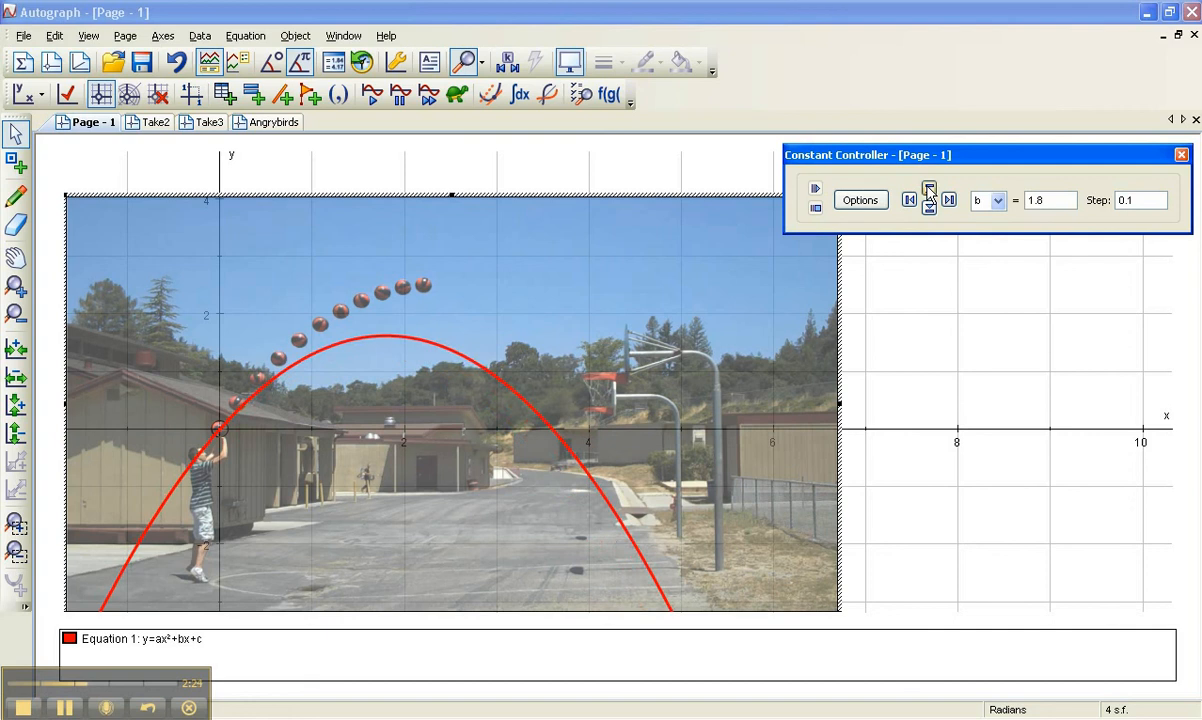
click(928, 191)
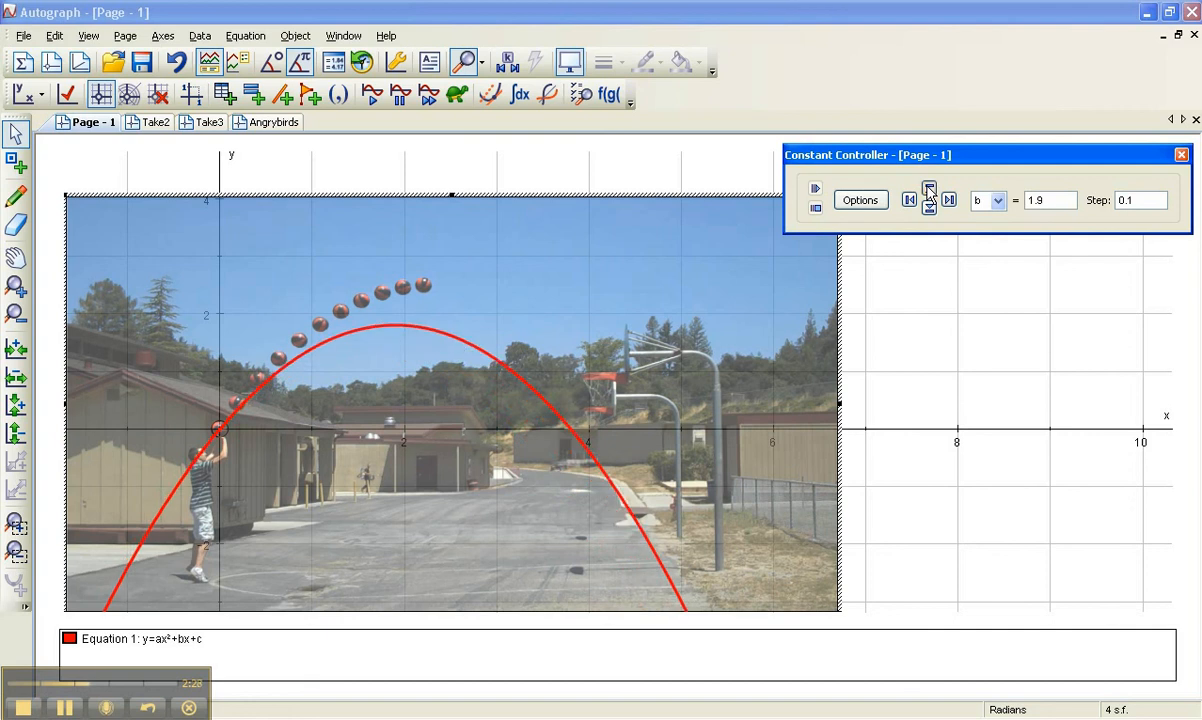
click(928, 191)
click(928, 191)
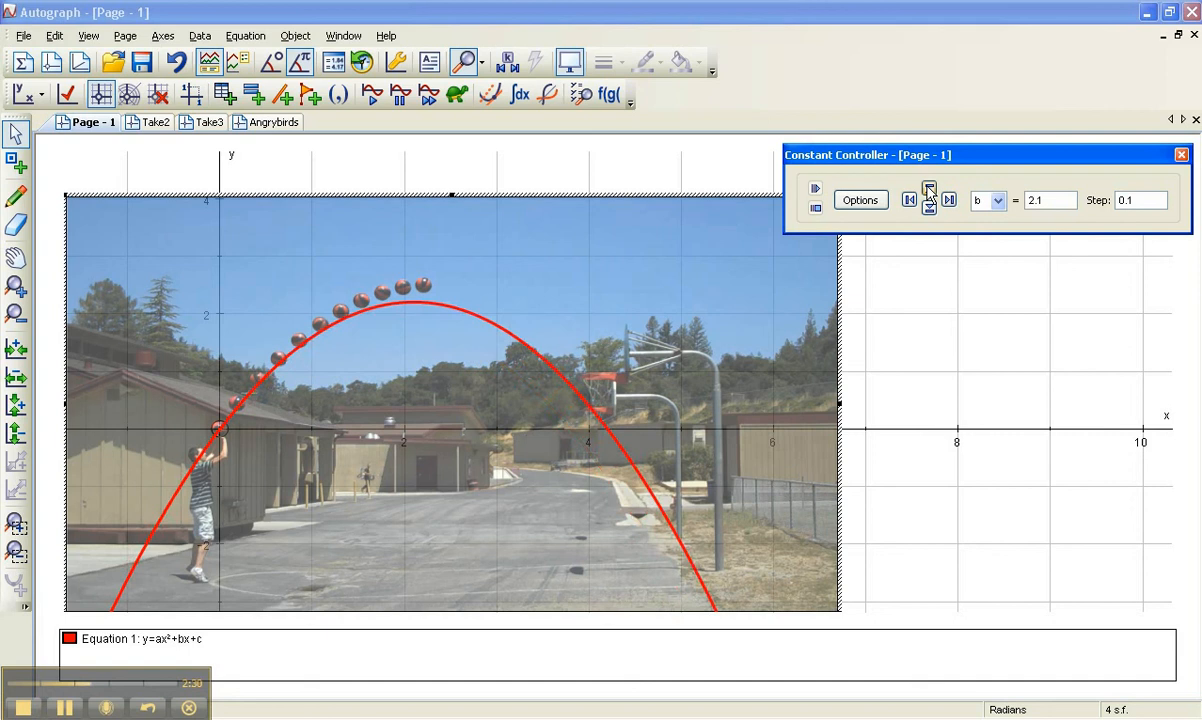
click(928, 191)
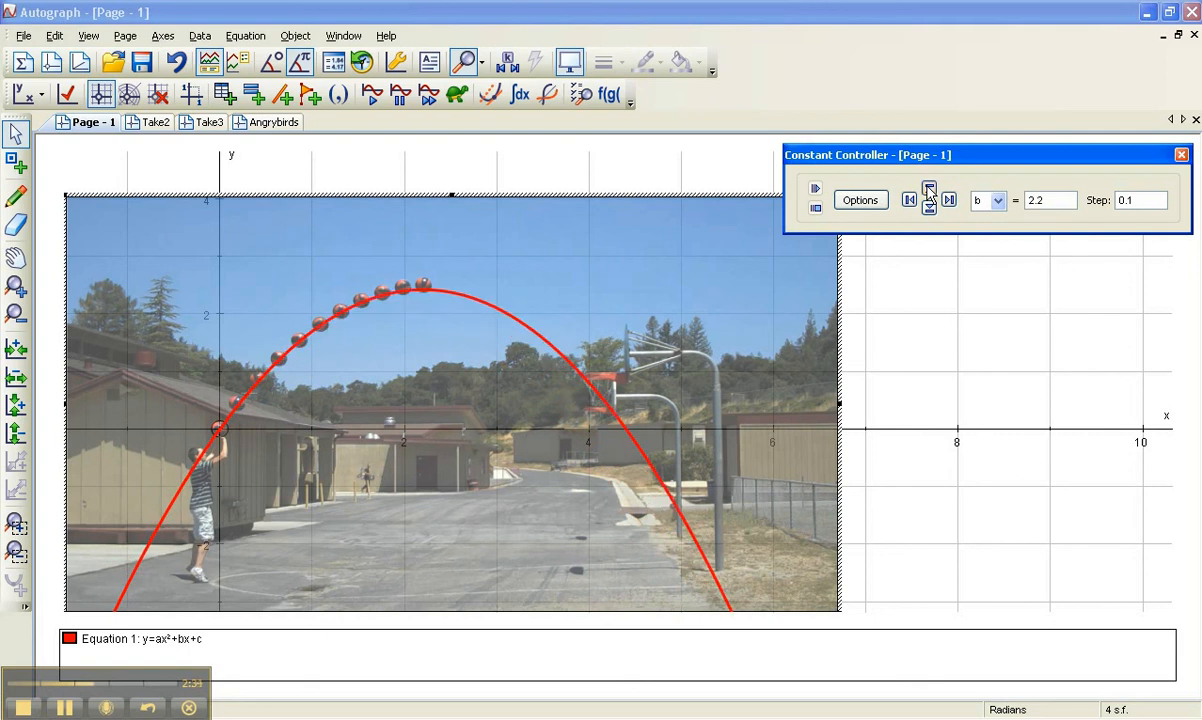
click(928, 191)
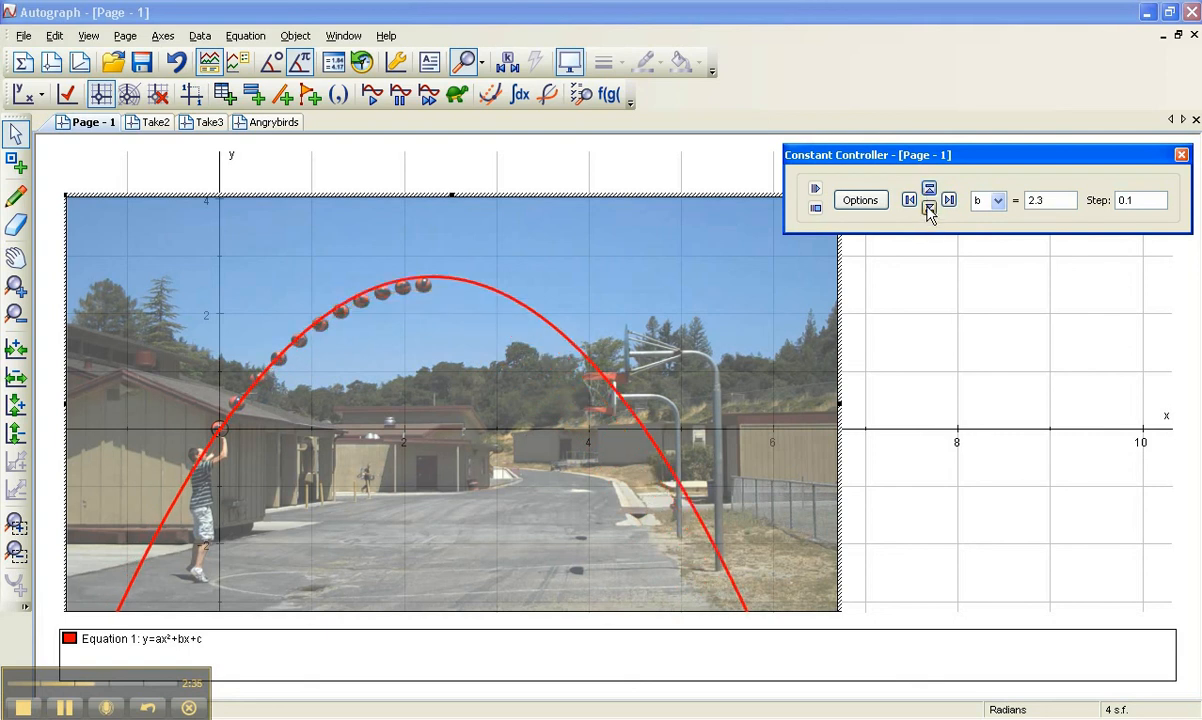
- Fine-tune constant b down to 2.25 in steps of 0.01 to match the ball's path
click(929, 208)
click(931, 209)
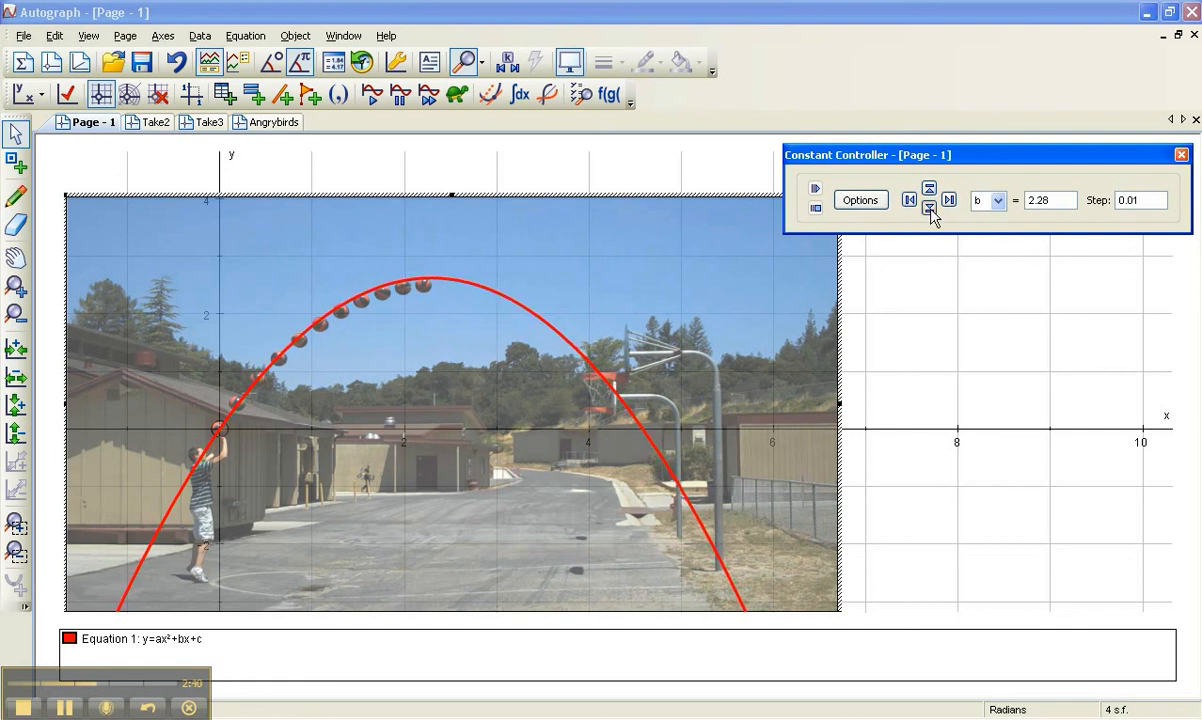
click(929, 208)
click(929, 208)
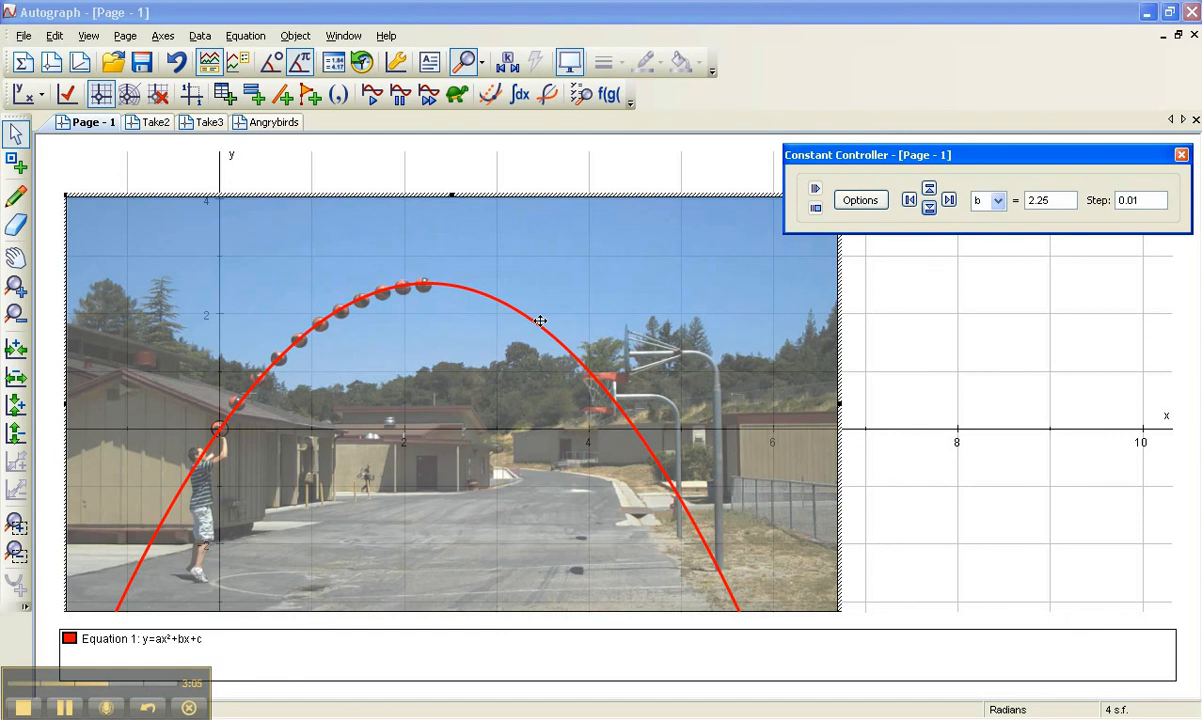
- On the Take3 page, move the basketball photo straight up so the first ball sits on the y-axis above the origin
click(145, 124)
click(197, 124)
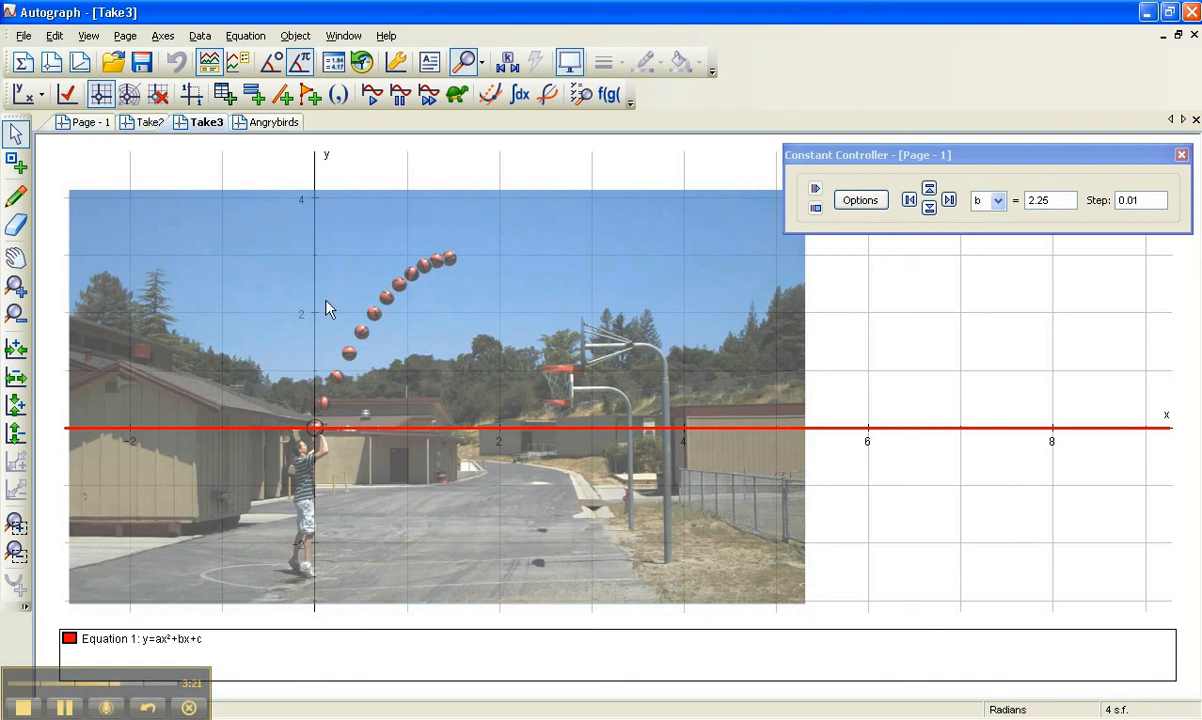
click(147, 213)
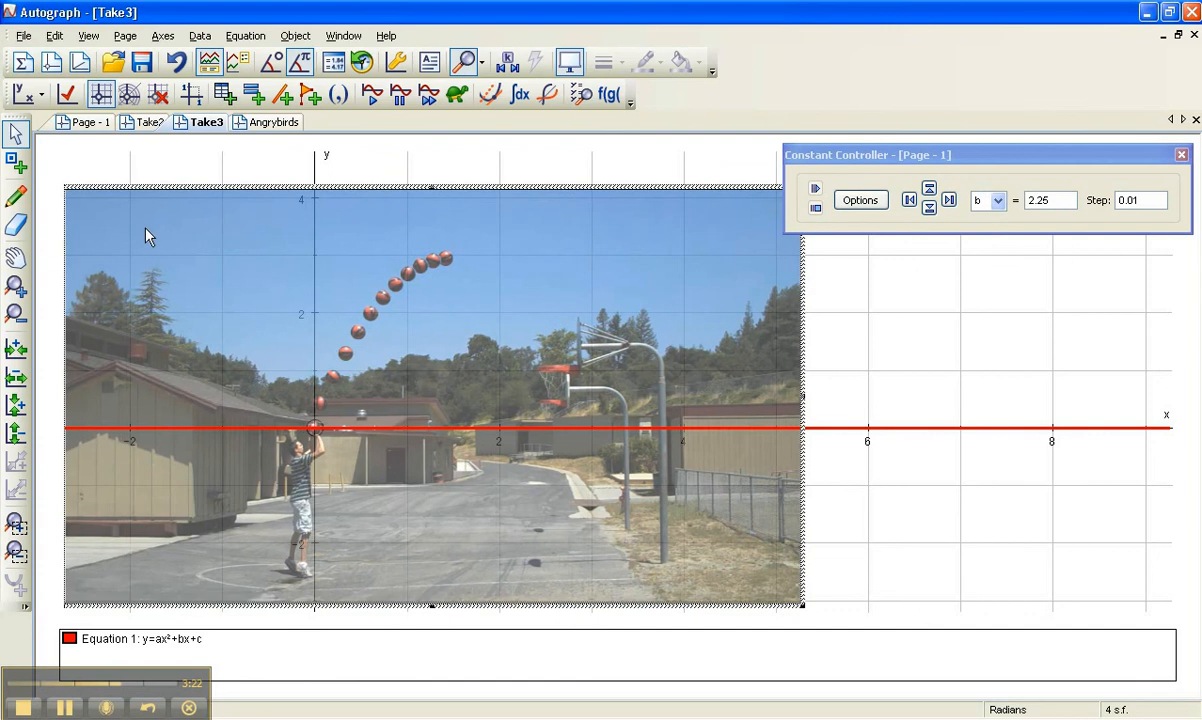
drag(147, 213, 145, 190)
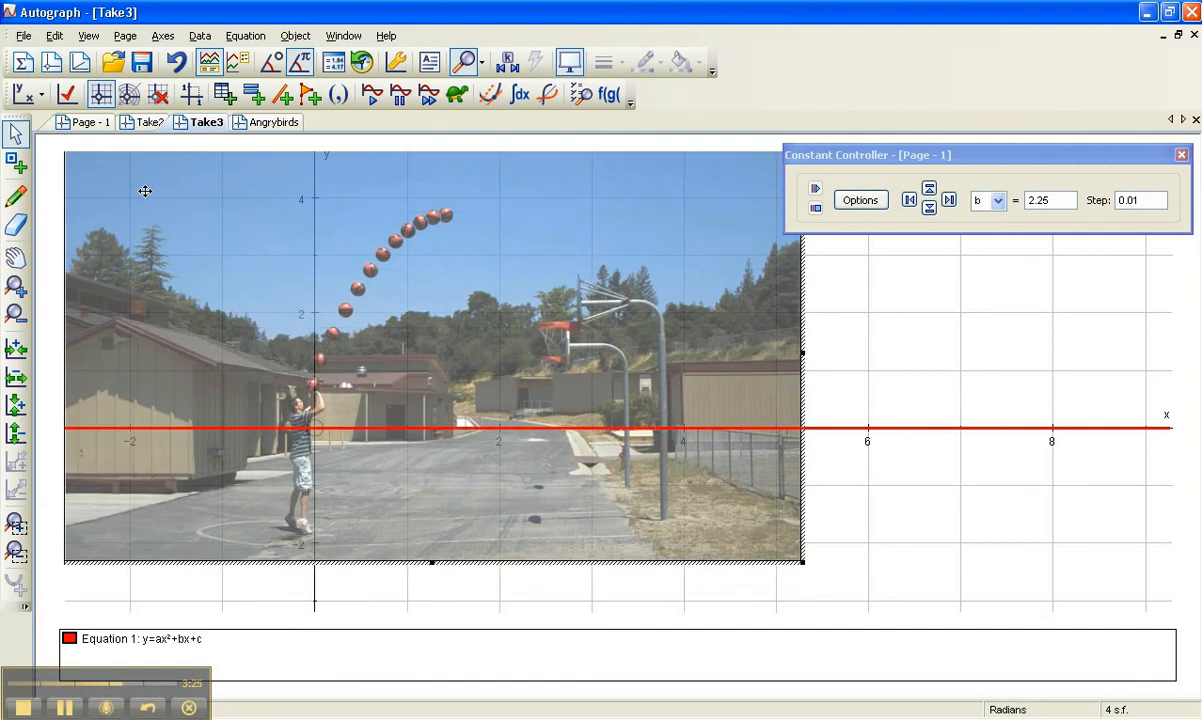
- Replace the Page - 1 Constant Controller with one for Take3 and place it clear of the balls in the photo
click(985, 202)
click(987, 245)
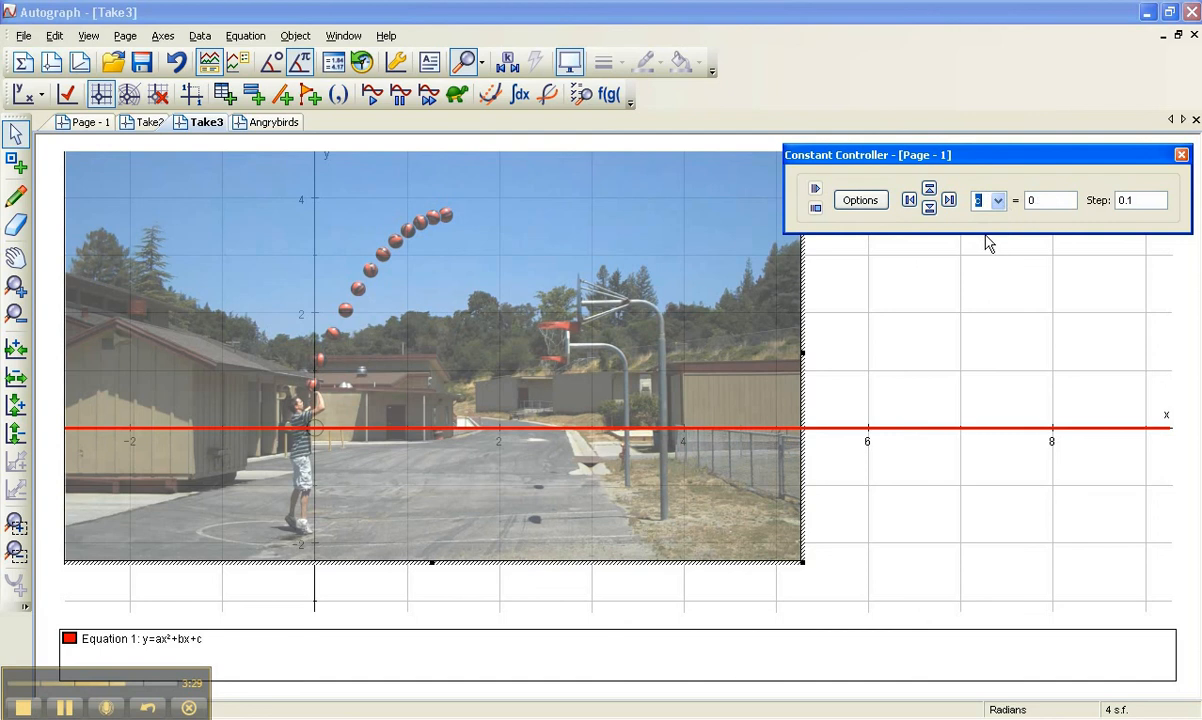
click(1181, 154)
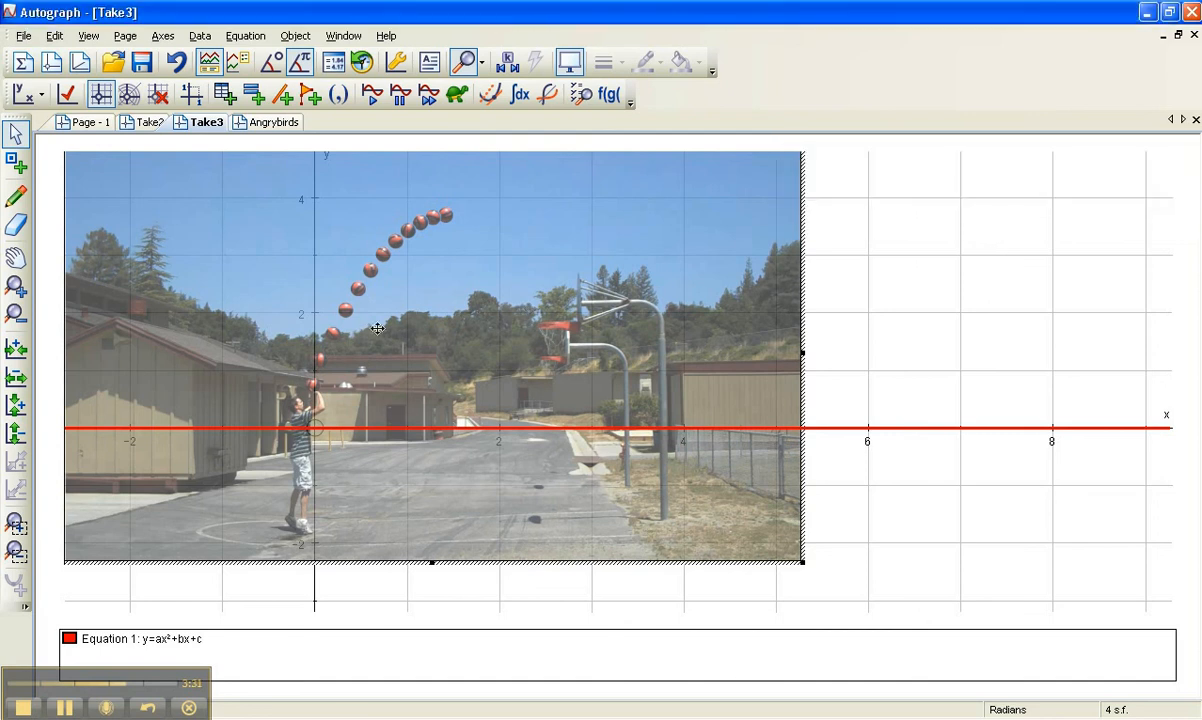
click(466, 62)
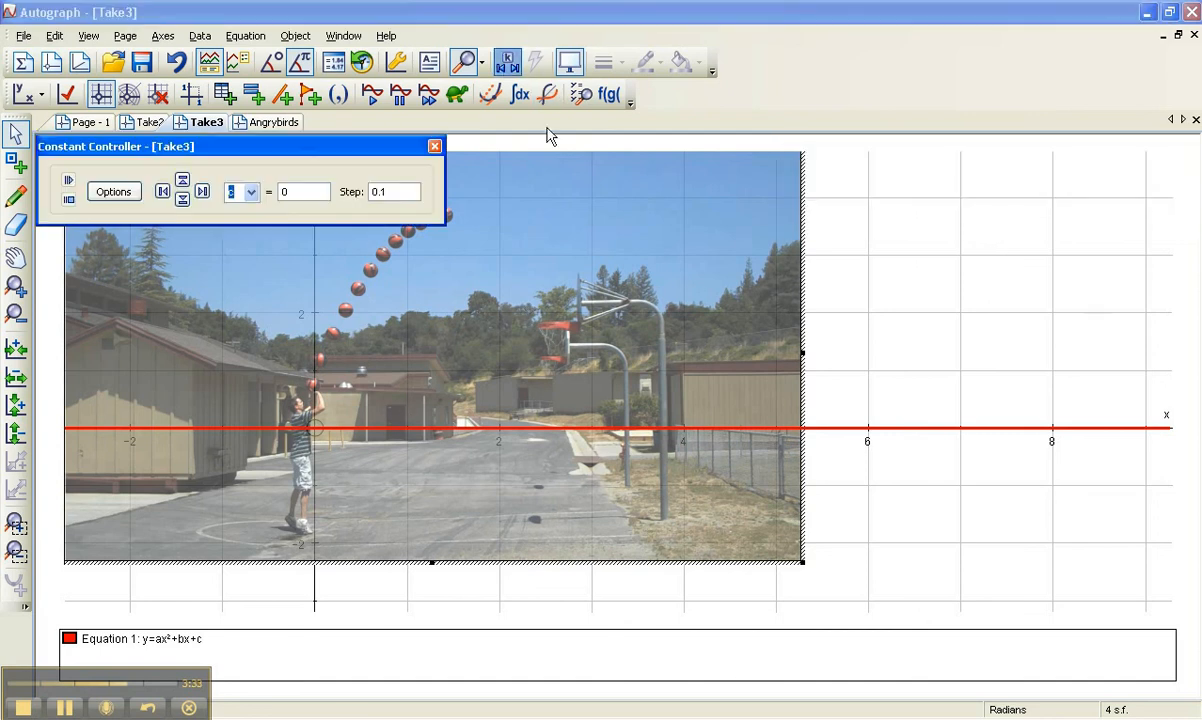
drag(390, 152, 1122, 168)
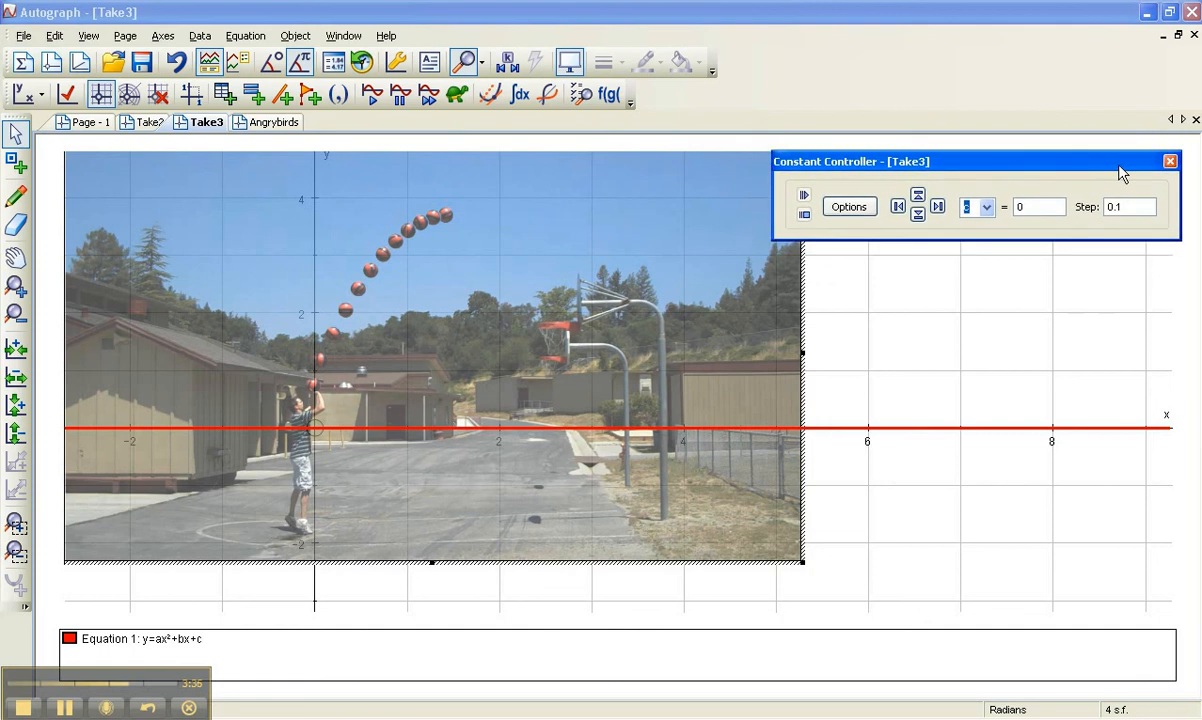
- Raise constant c to 0.7 in steps of 0.1 to bring the Take3 graph up to the first ball
click(918, 196)
click(918, 196)
click(918, 196)
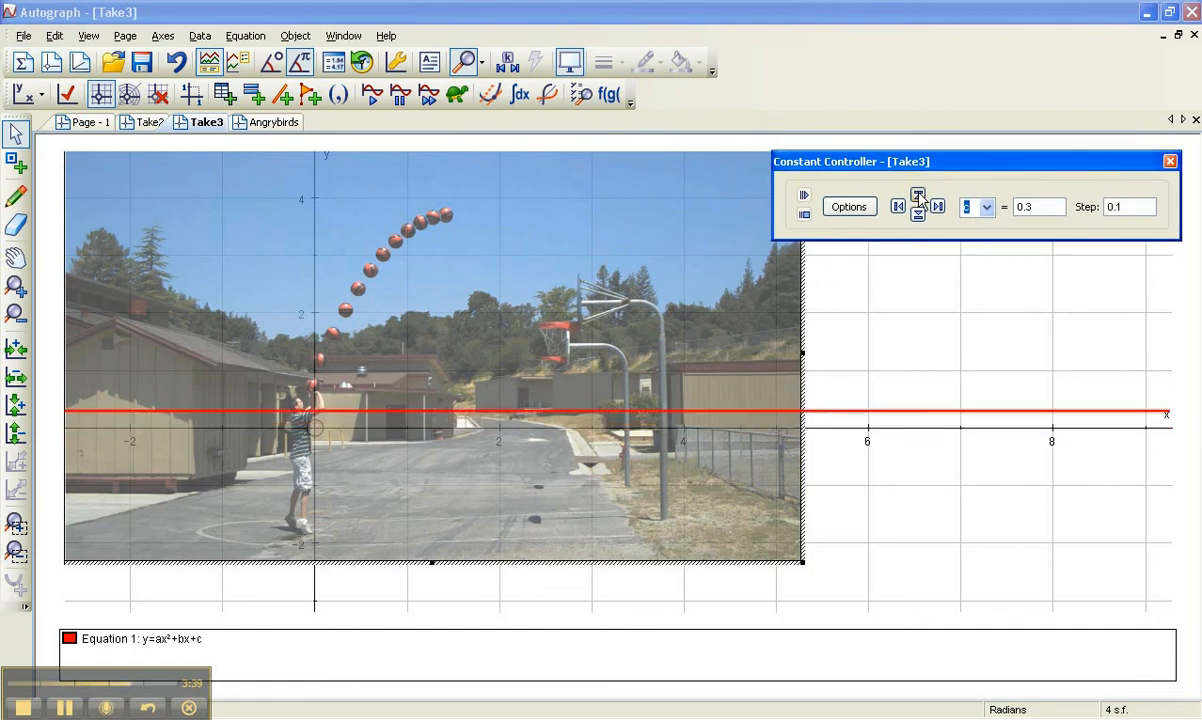
click(918, 196)
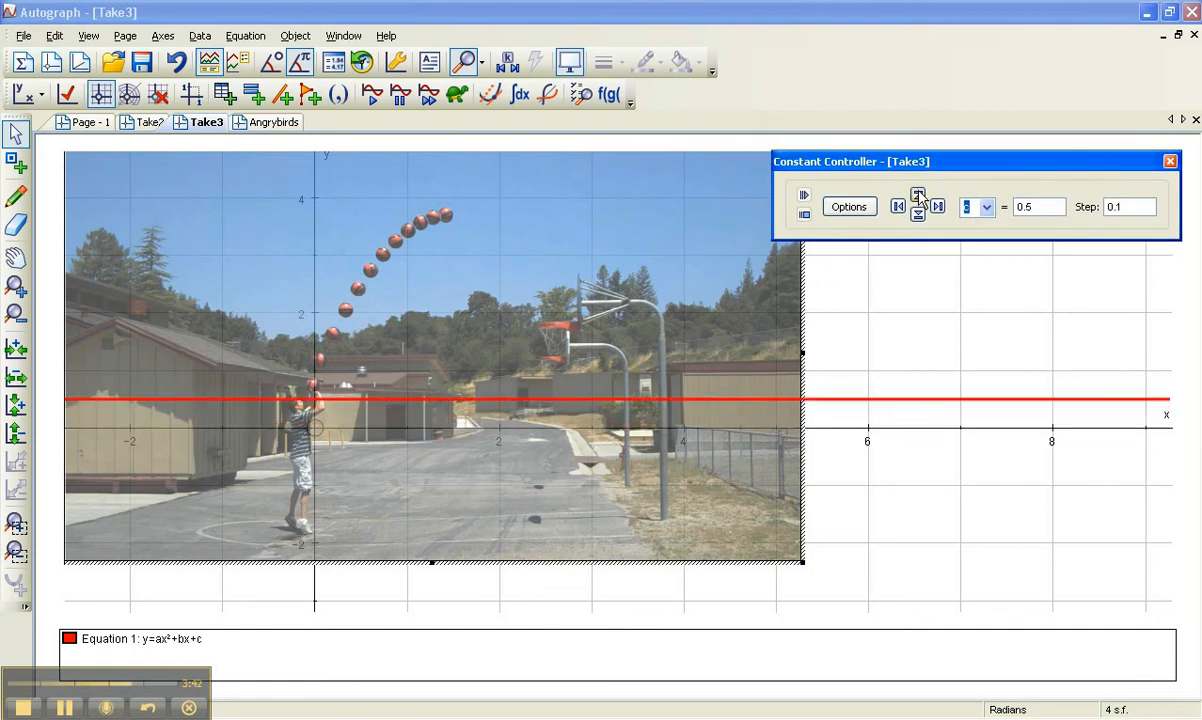
click(918, 196)
click(918, 196)
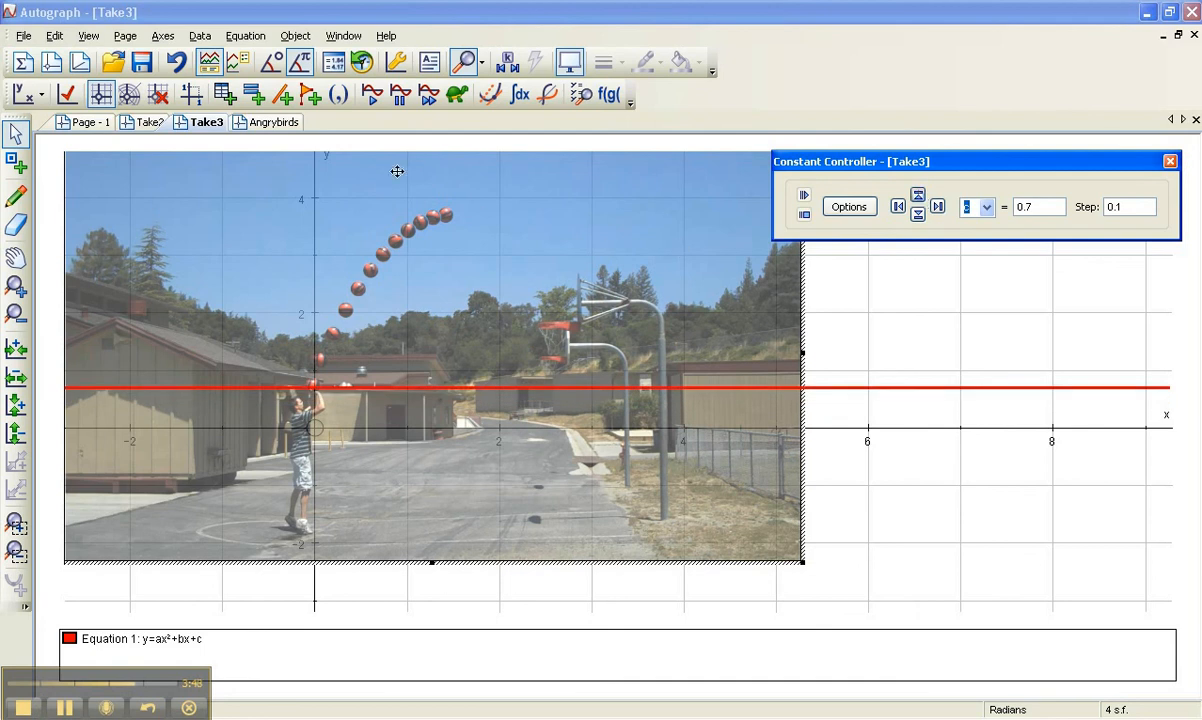
- Look at the Angrybirds page with its projectile path and return to Page - 1
click(282, 128)
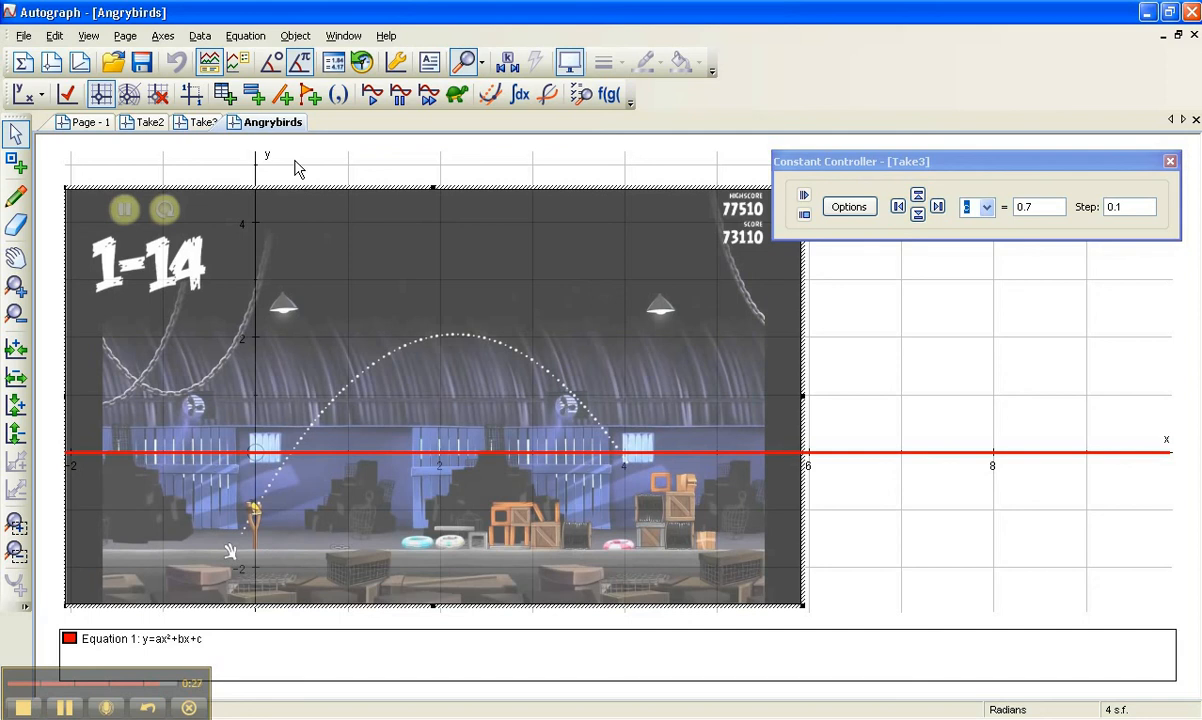
click(86, 123)
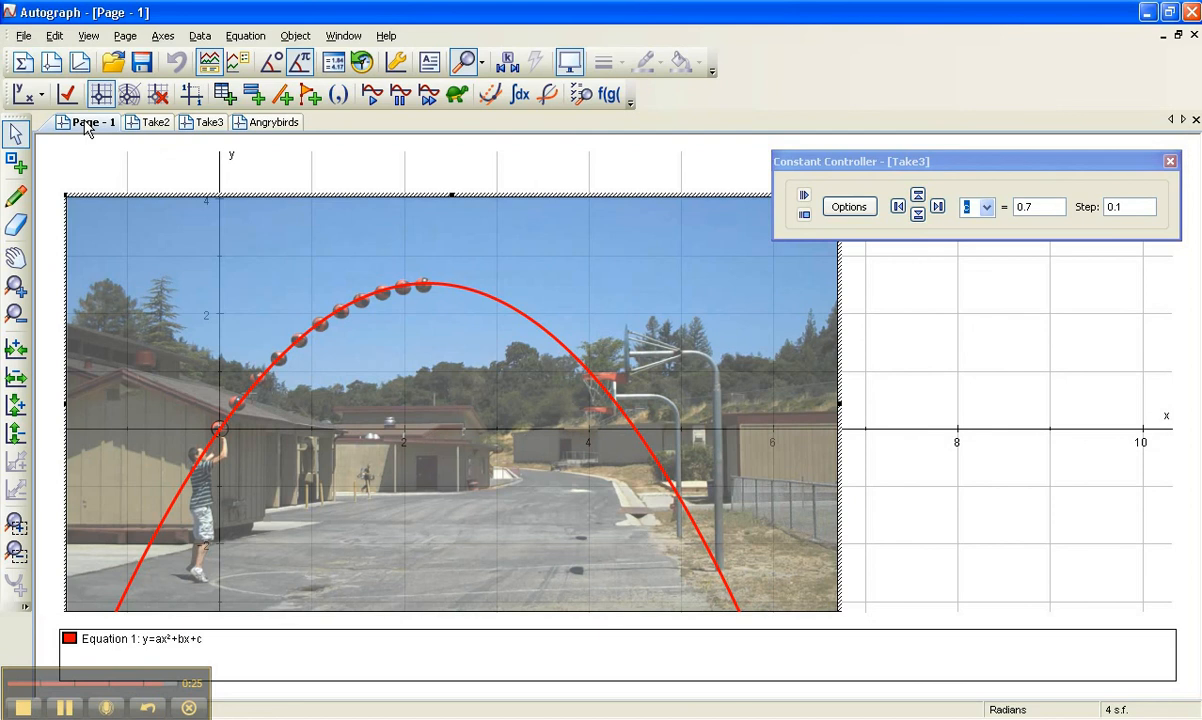